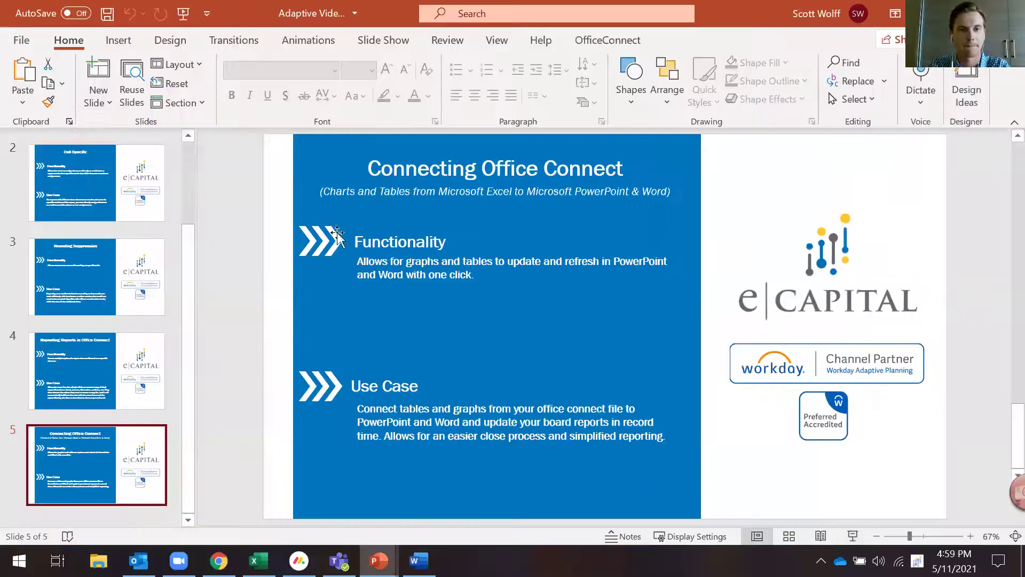
Browse the board package workbook's Formatted, Metrics, Charts and Dept P&L sheets in Excel.
click(254, 560)
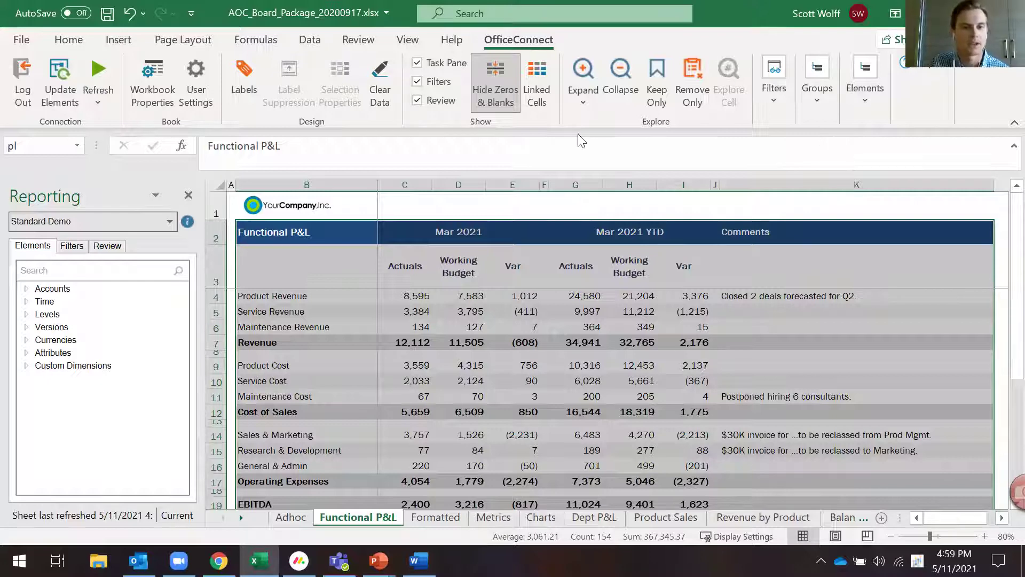
click(437, 515)
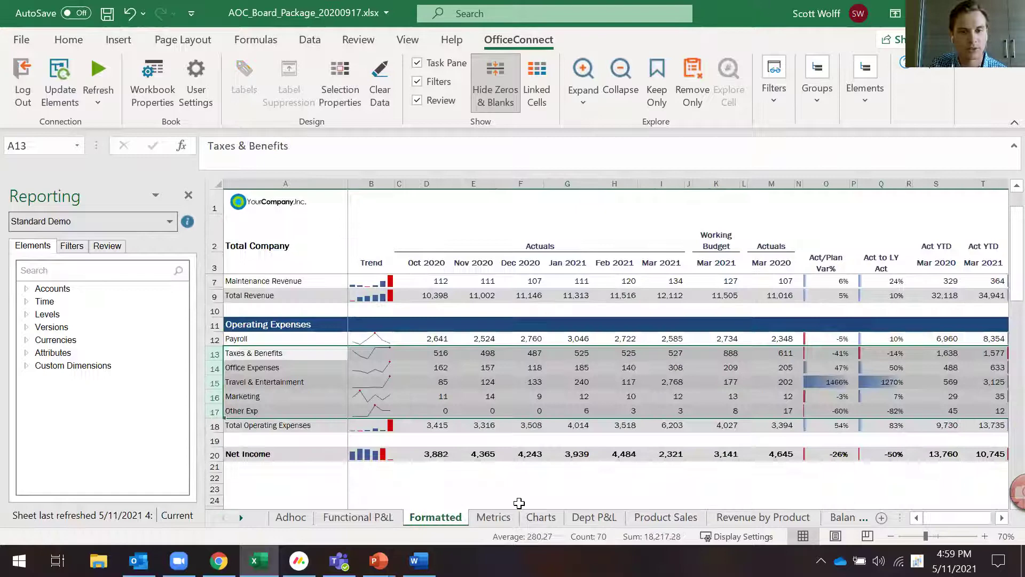
click(502, 518)
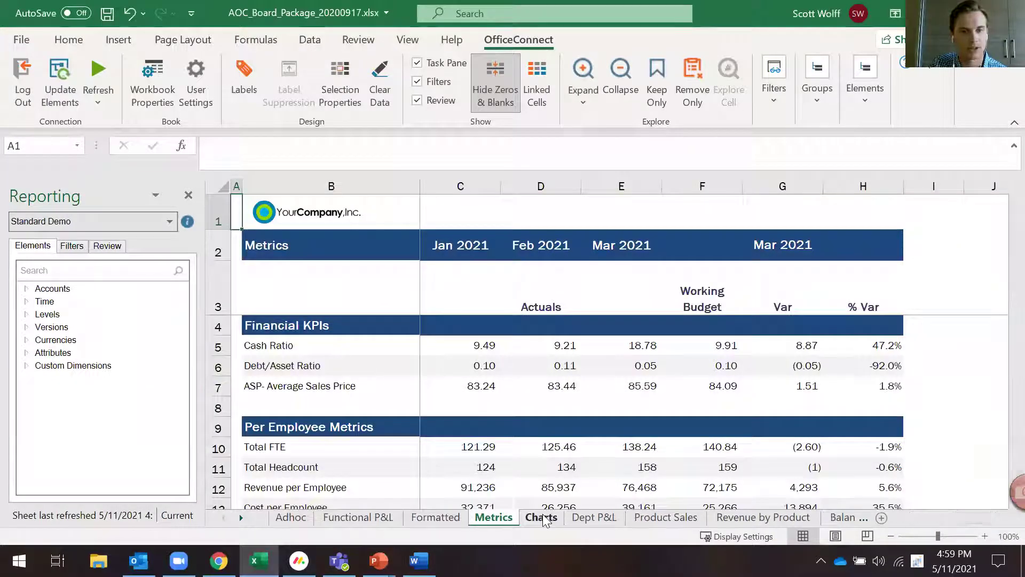
click(540, 517)
click(597, 517)
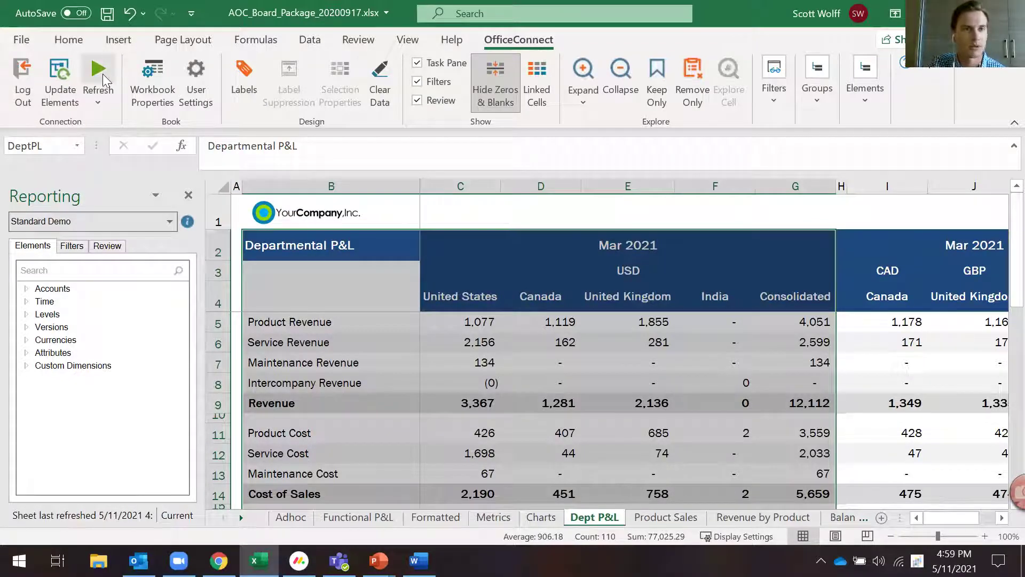
Change the report date in OfficeConnect Workbook Properties so the sheets read Not Current.
click(164, 86)
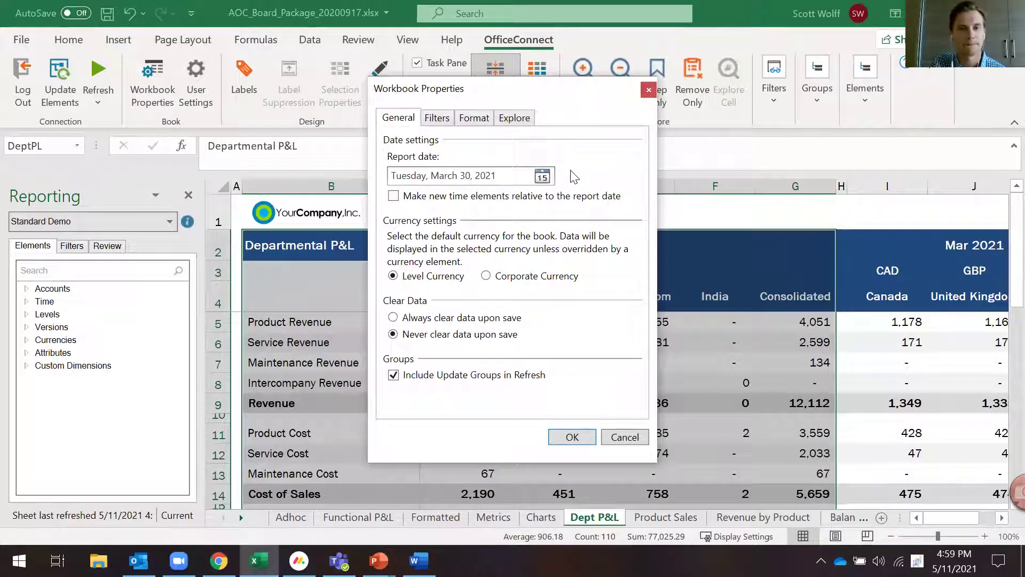
click(625, 438)
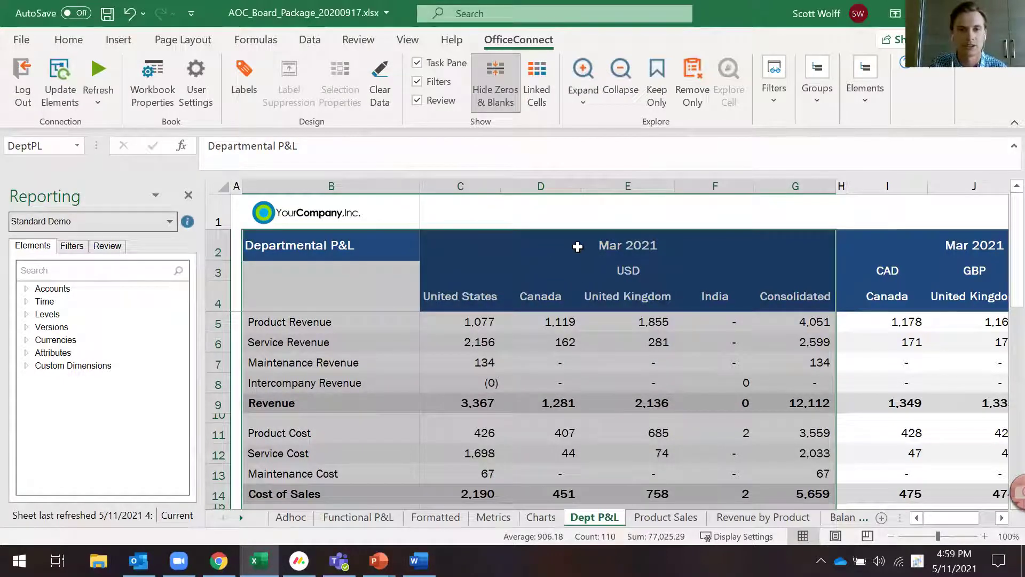
click(158, 81)
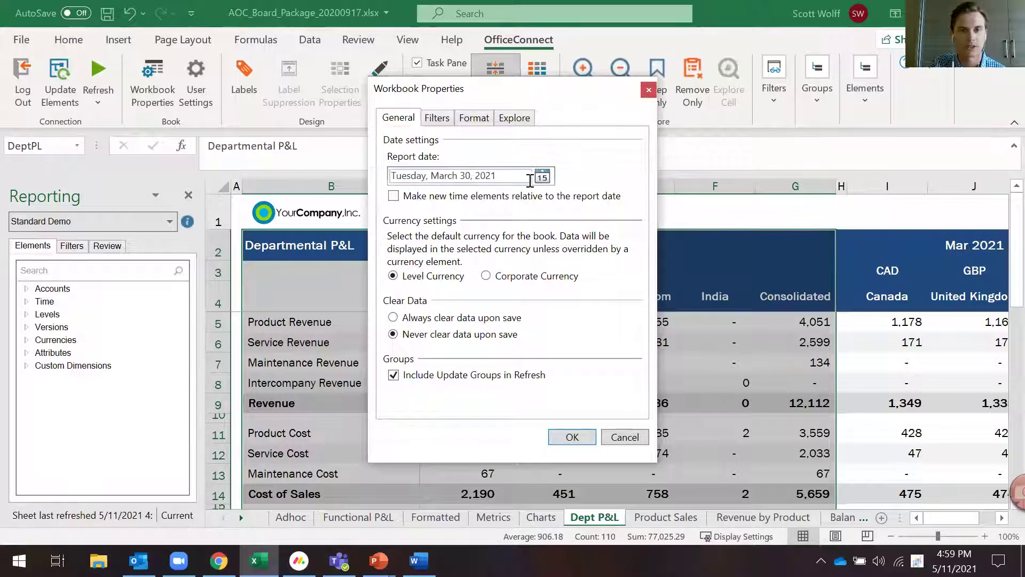
click(572, 436)
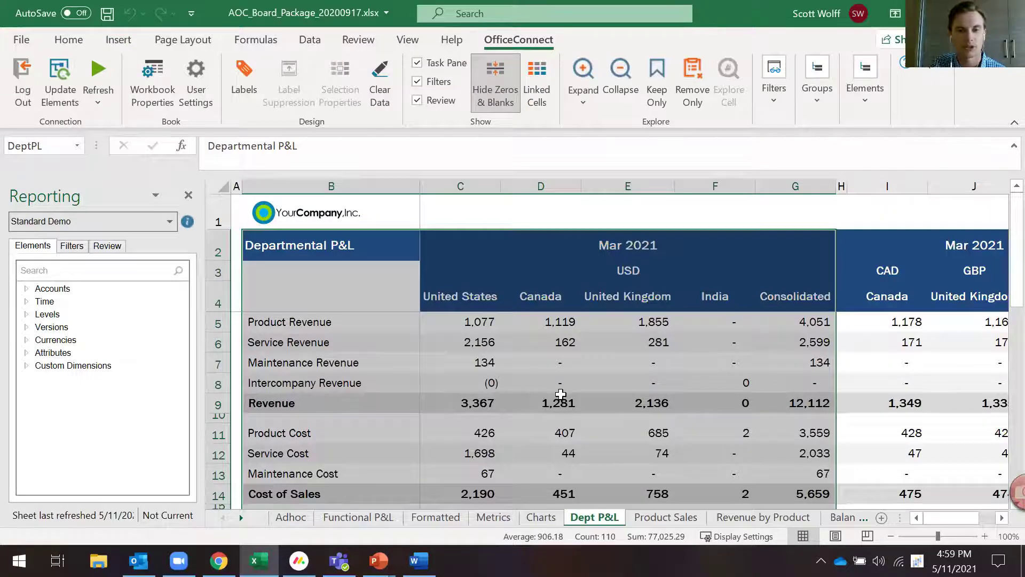
click(380, 561)
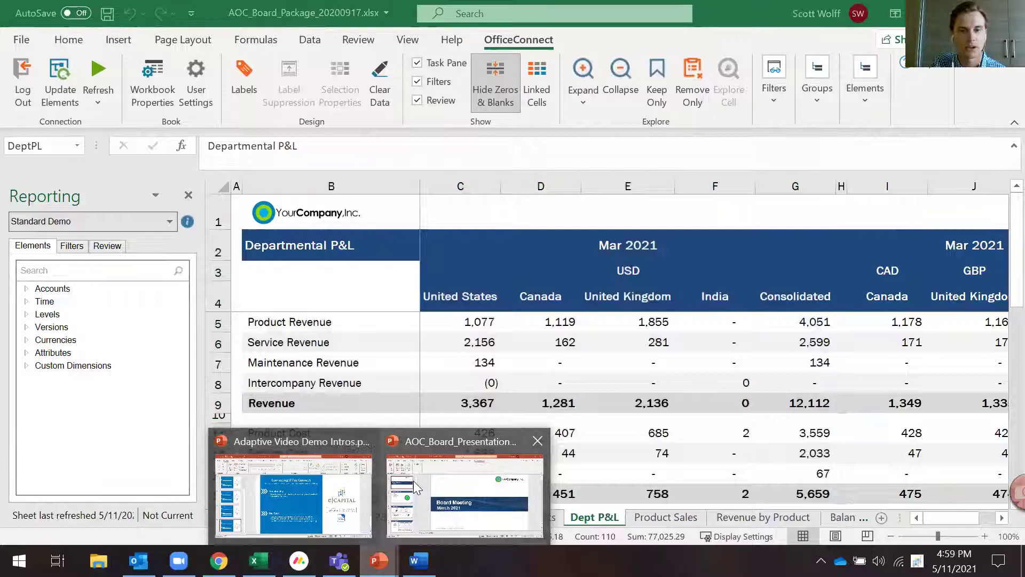
Page through the board deck's Strong Period, Functional P&L and Statement of Cash Flow slides.
click(416, 488)
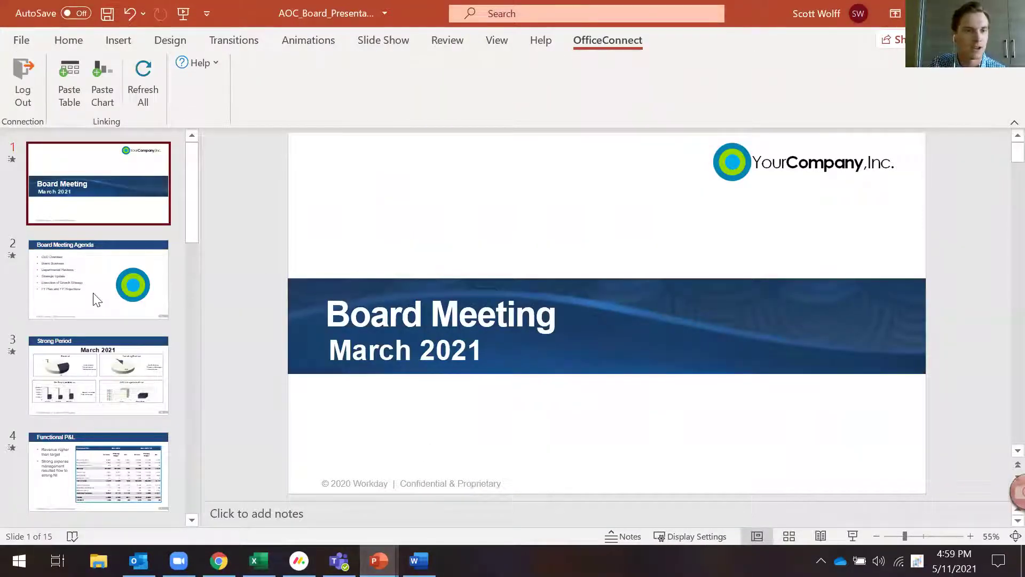
click(107, 366)
scroll(112, 385, down, 1)
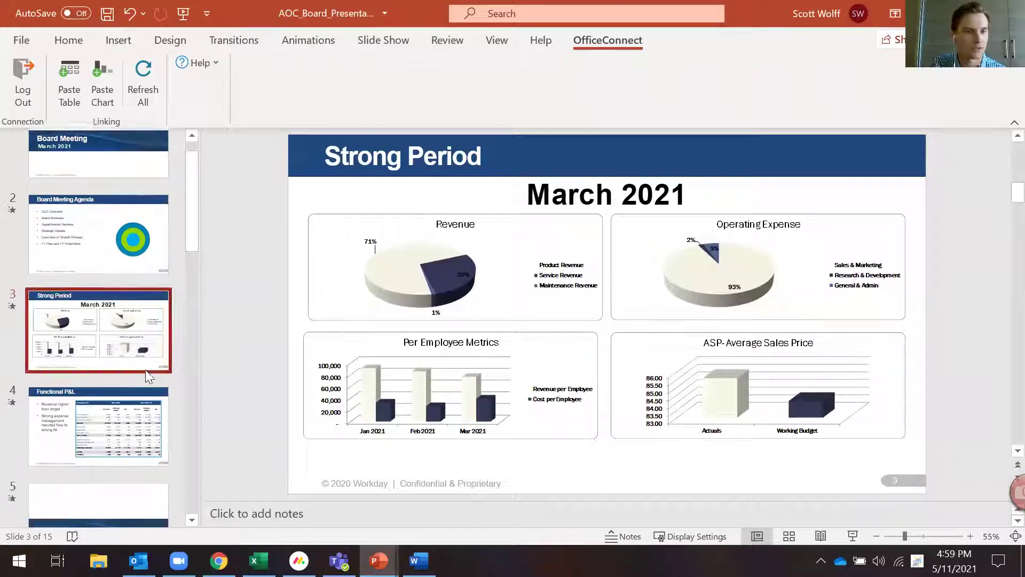
click(119, 417)
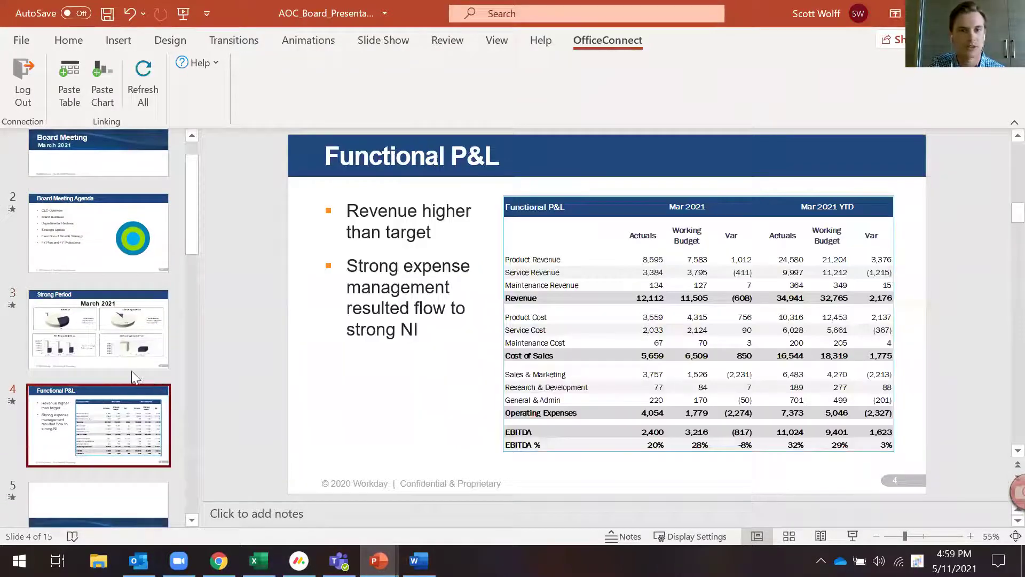
scroll(134, 370, down, 2)
scroll(123, 368, down, 2)
click(112, 404)
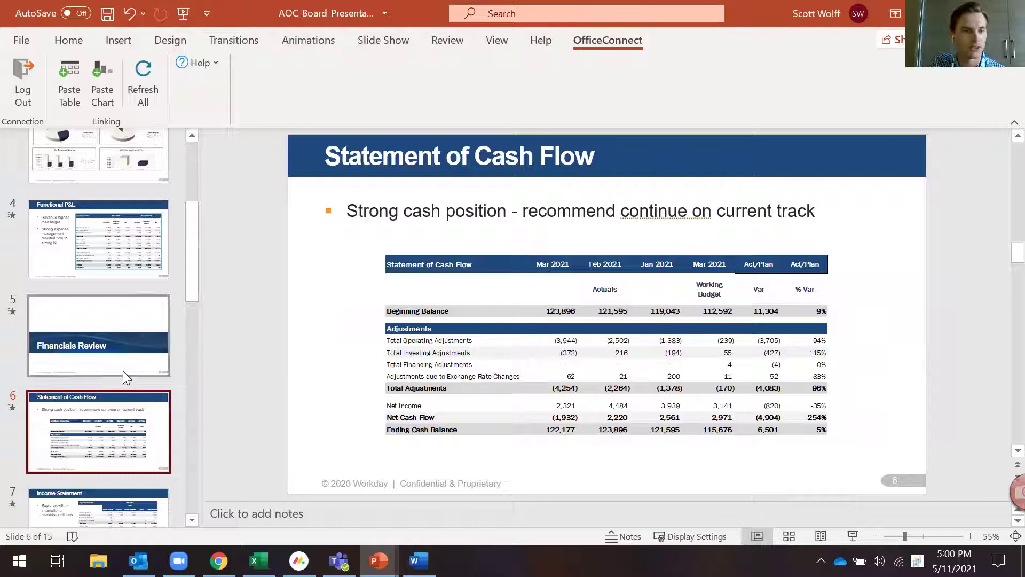
scroll(125, 366, down, 2)
scroll(129, 354, down, 2)
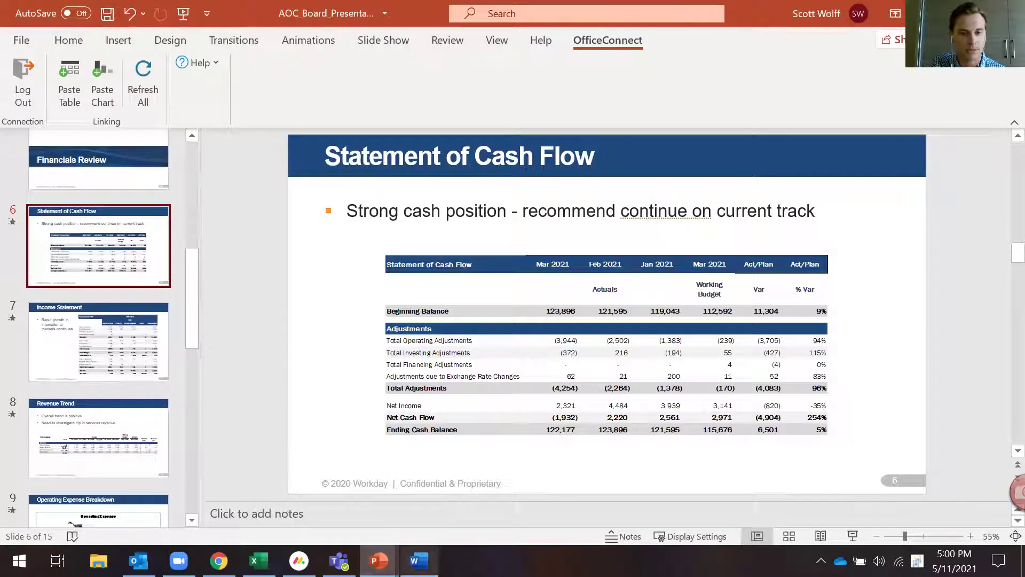
key(alt+Tab)
Scroll the Word board book up to its cover page, then down to the linked Metrics table.
scroll(587, 340, up, 5)
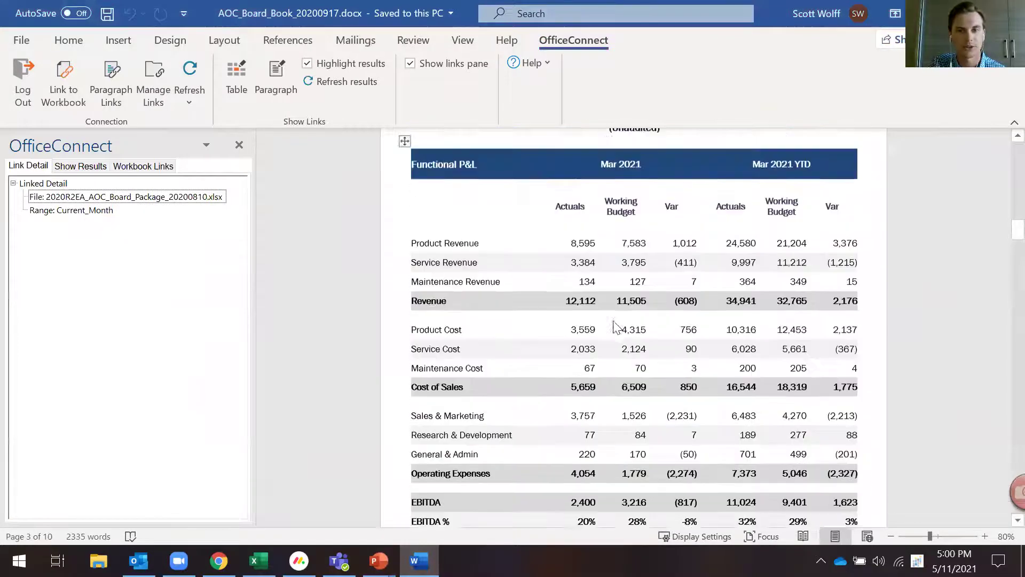
scroll(616, 316, up, 15)
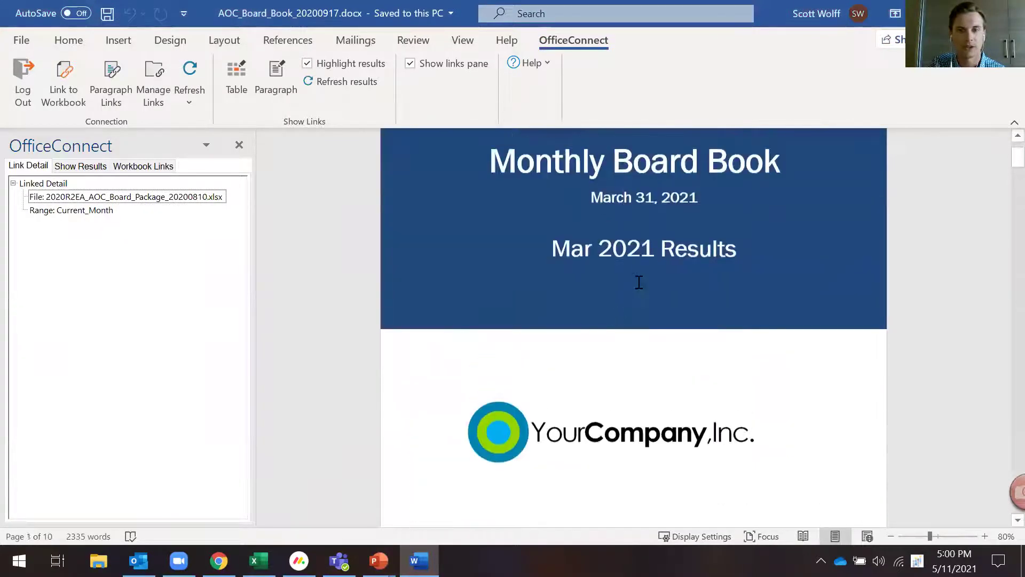
scroll(663, 283, up, 1)
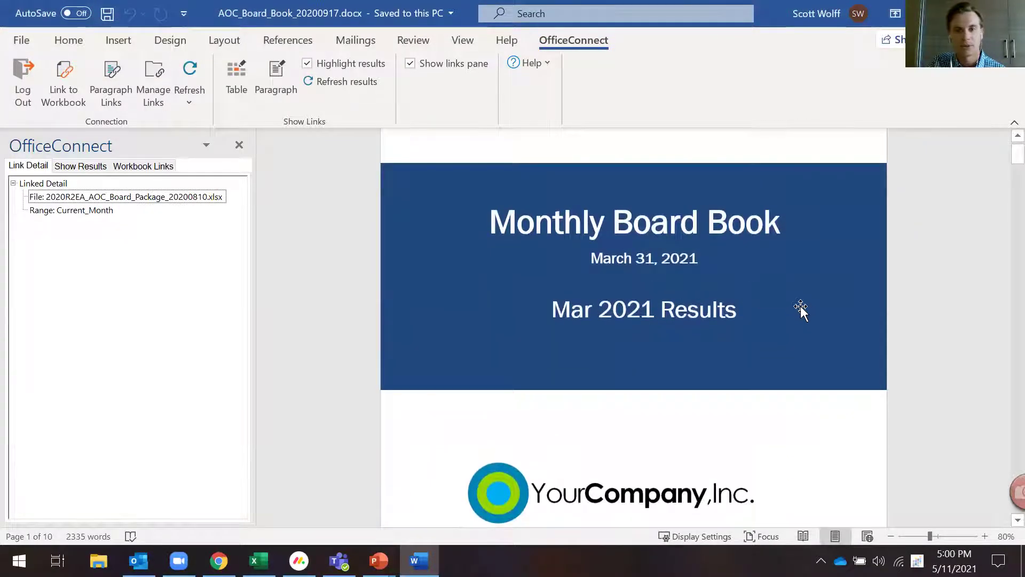
scroll(800, 306, down, 15)
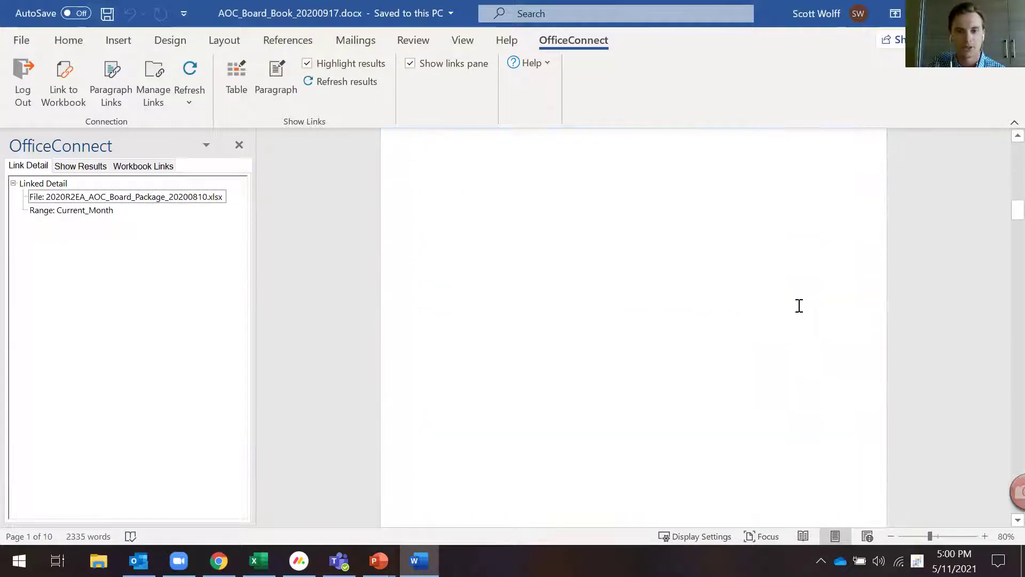
scroll(799, 306, down, 15)
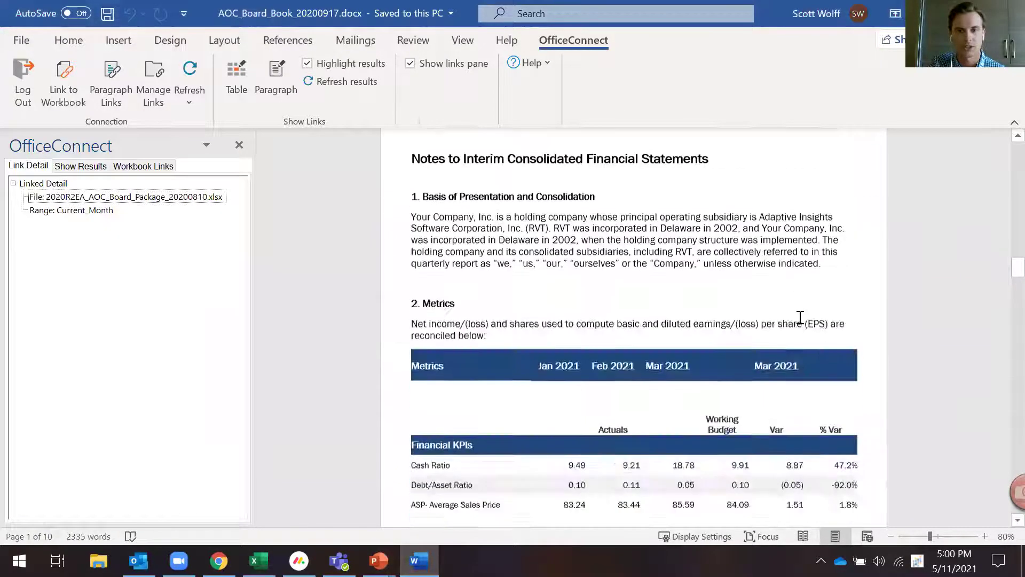
scroll(800, 318, down, 4)
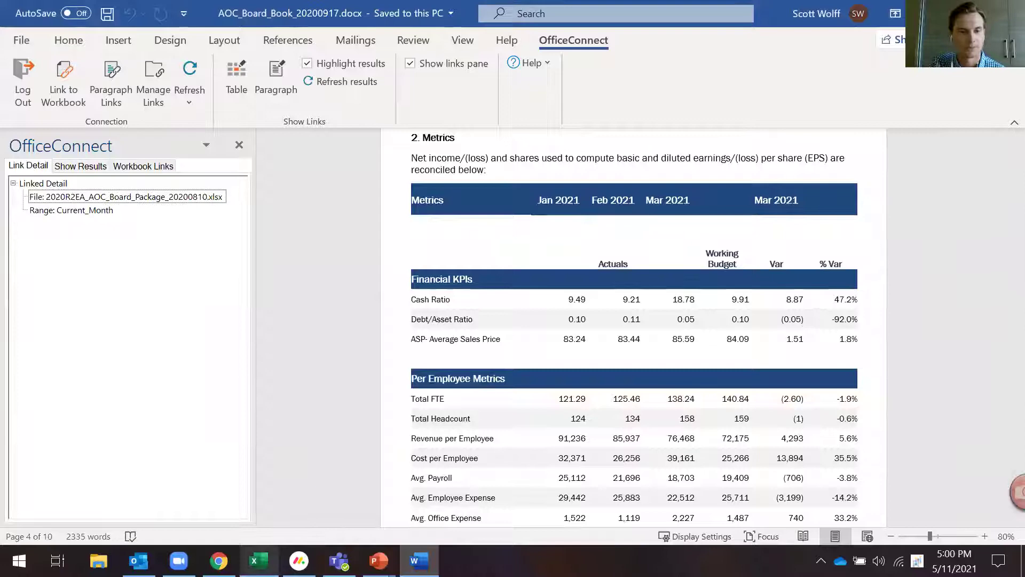
Select the Functional P&L table from B2 down to row 28 on the zoomed-out sheet.
click(258, 560)
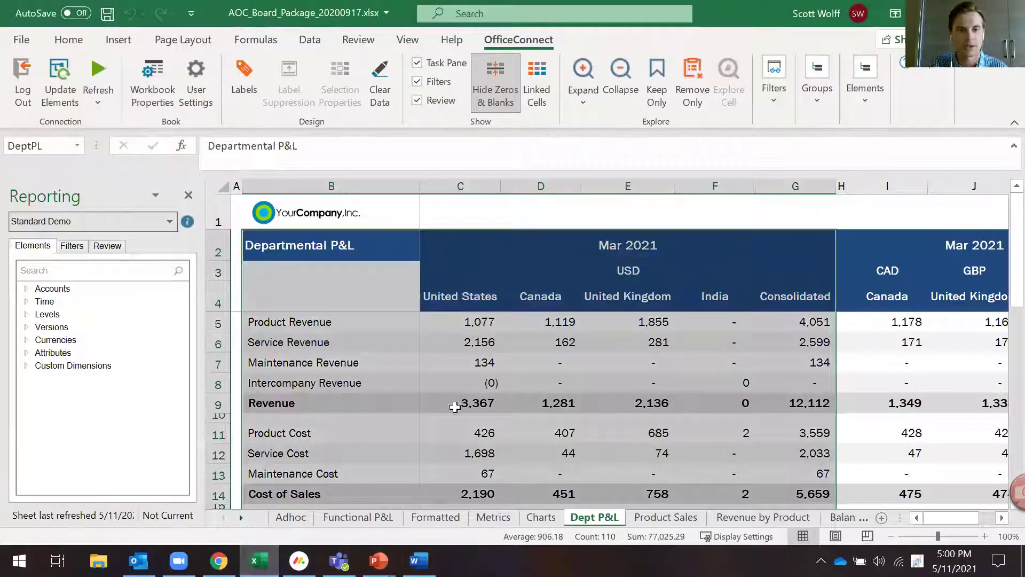
click(350, 519)
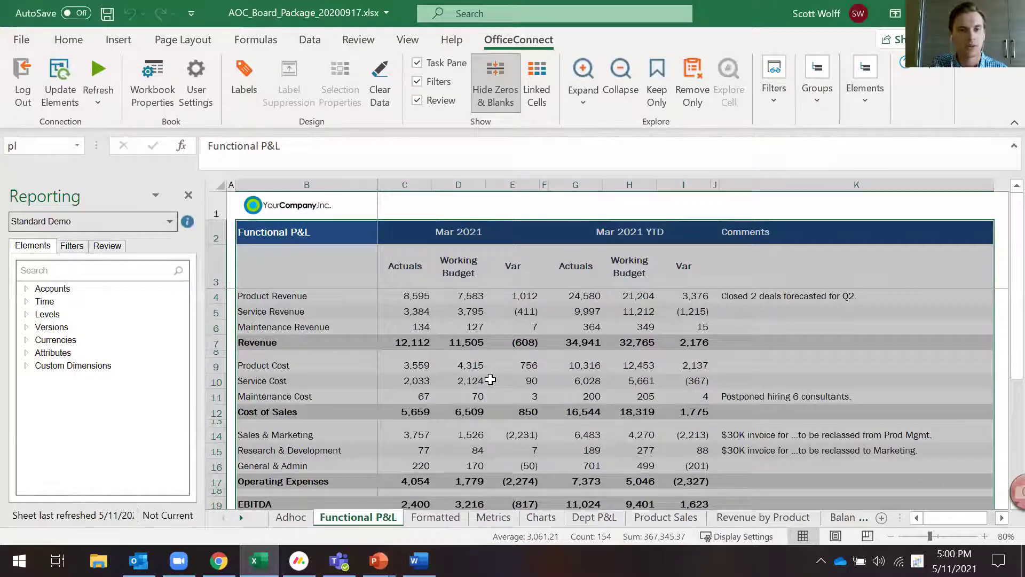
click(891, 535)
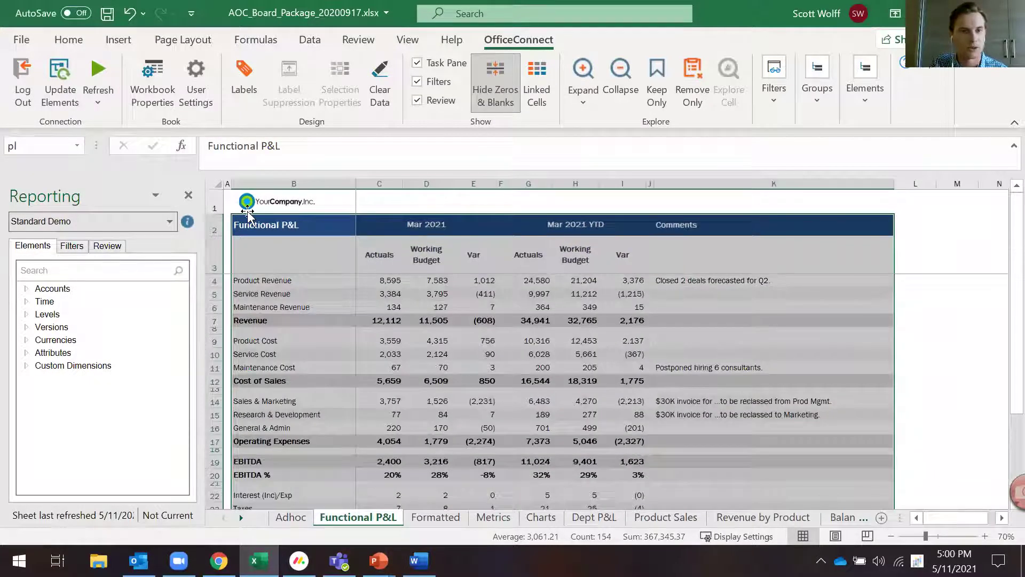
drag(251, 226, 889, 366)
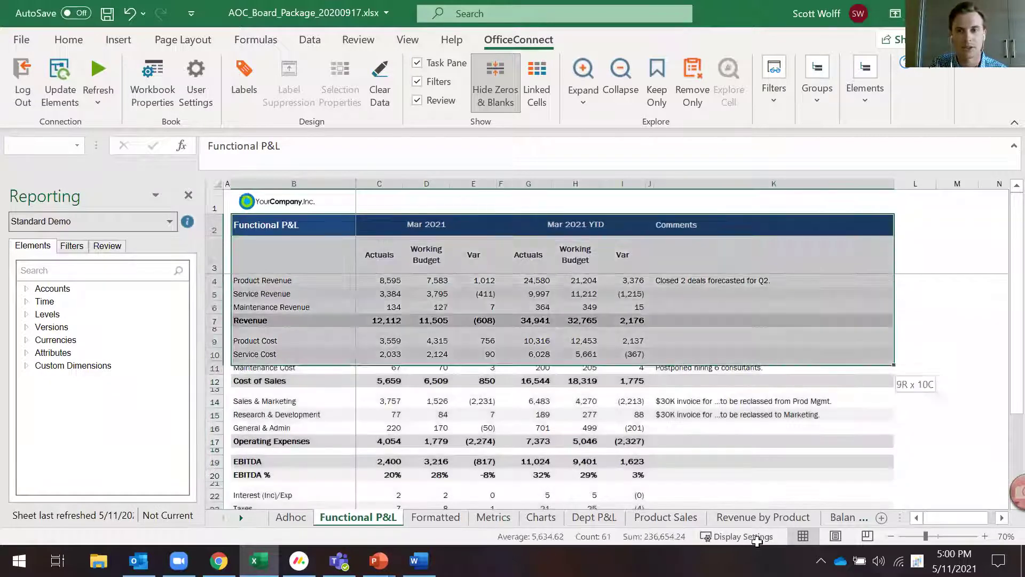
drag(757, 541, 757, 457)
Copy the selected Functional P&L table and bring up the AOC_Board_Presentation deck.
text(pl)
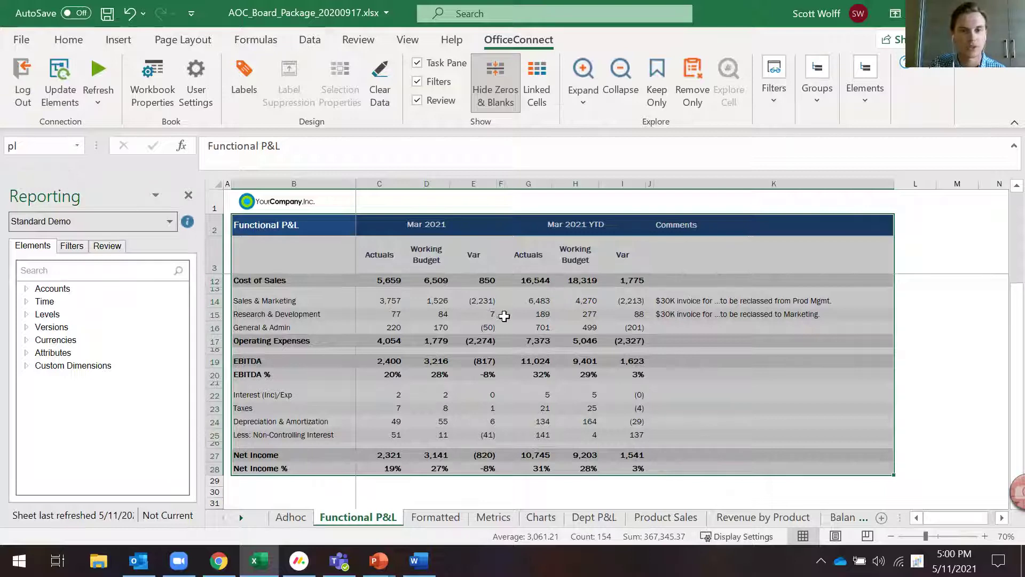
key(Escape)
right_click(476, 335)
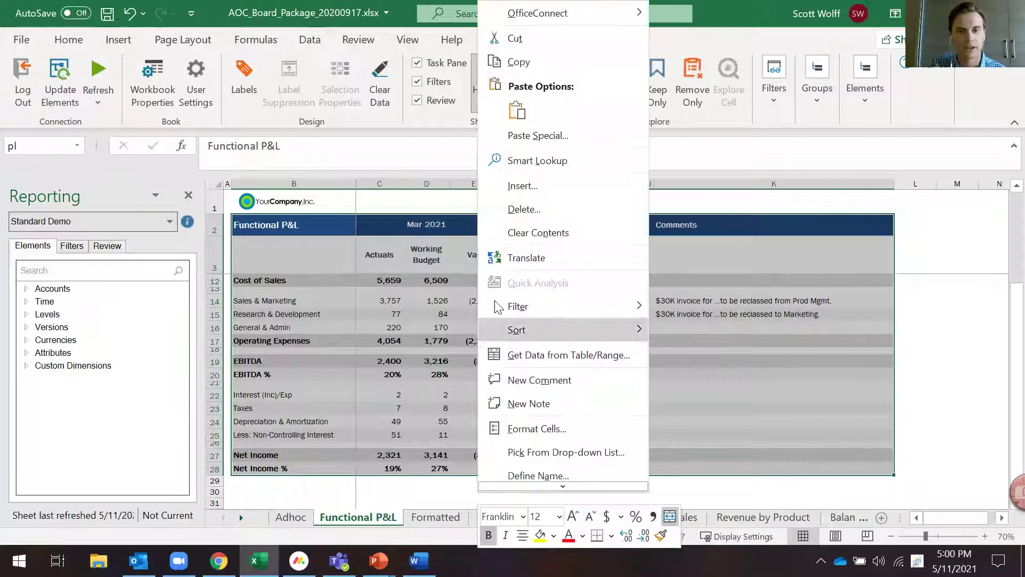
click(550, 68)
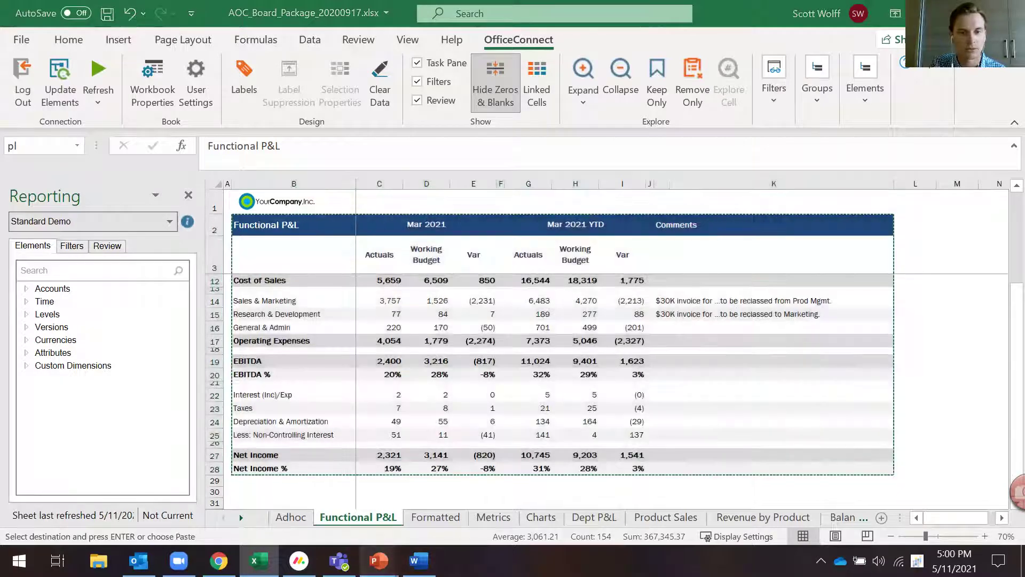
mouse_move(378, 560)
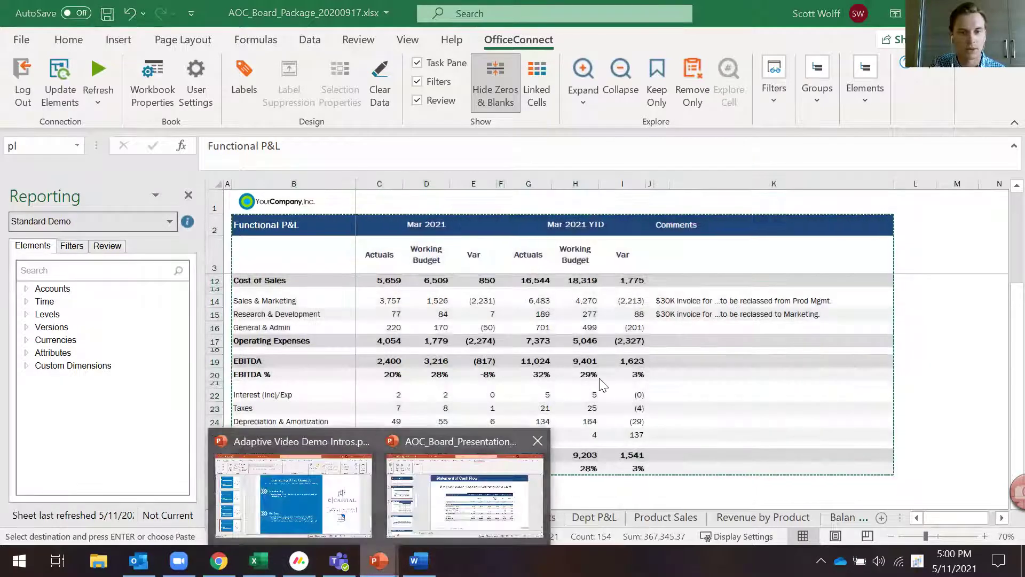
click(492, 489)
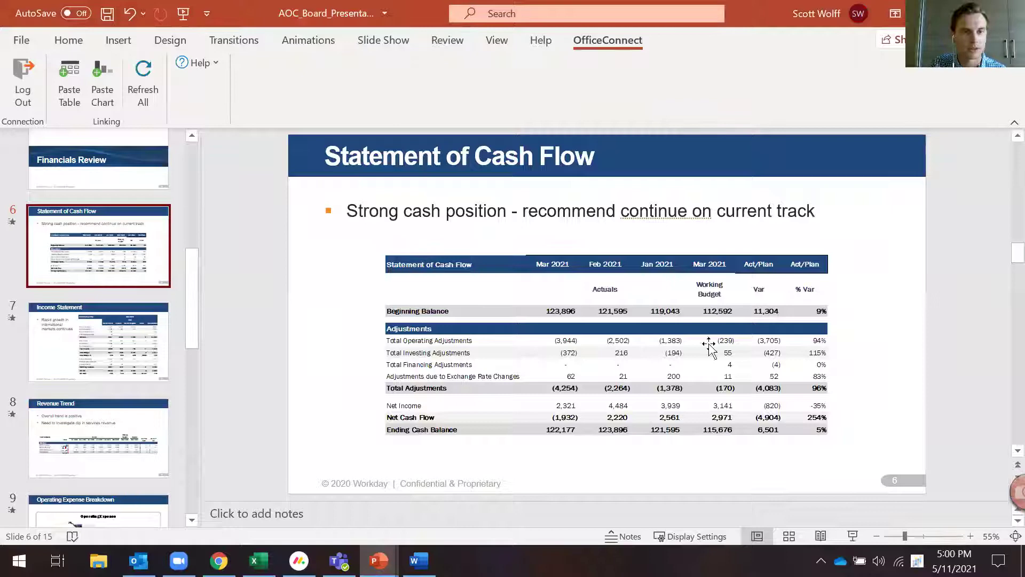
Insert a new slide after the Board Meeting title slide and delete its content placeholder.
scroll(160, 248, up, 5)
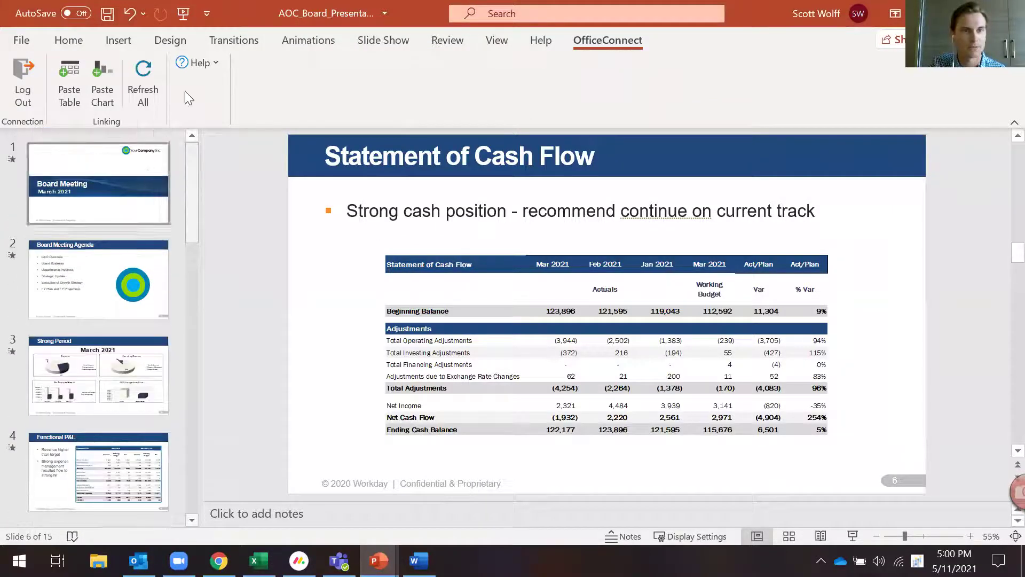
click(83, 164)
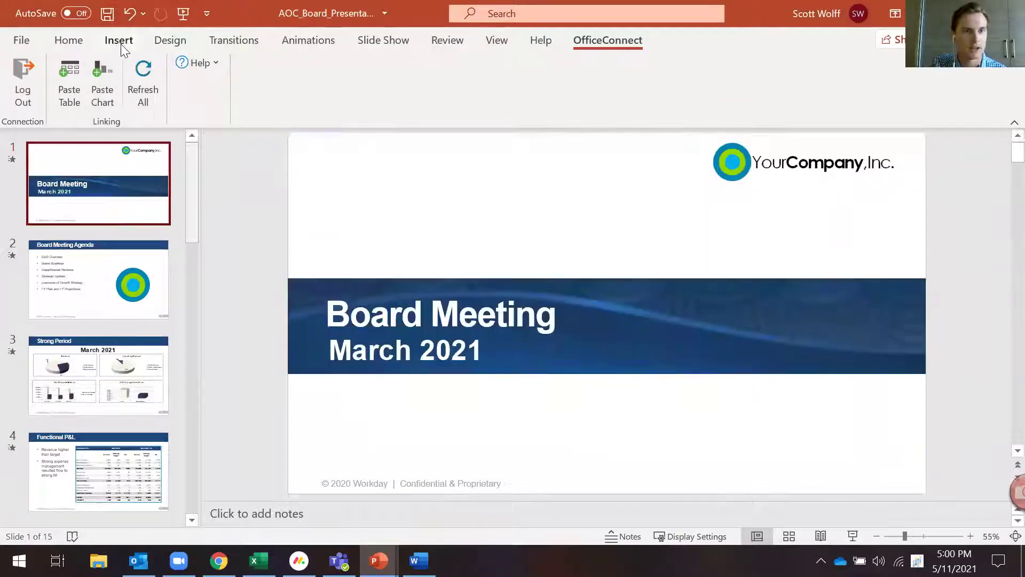
click(70, 43)
click(109, 80)
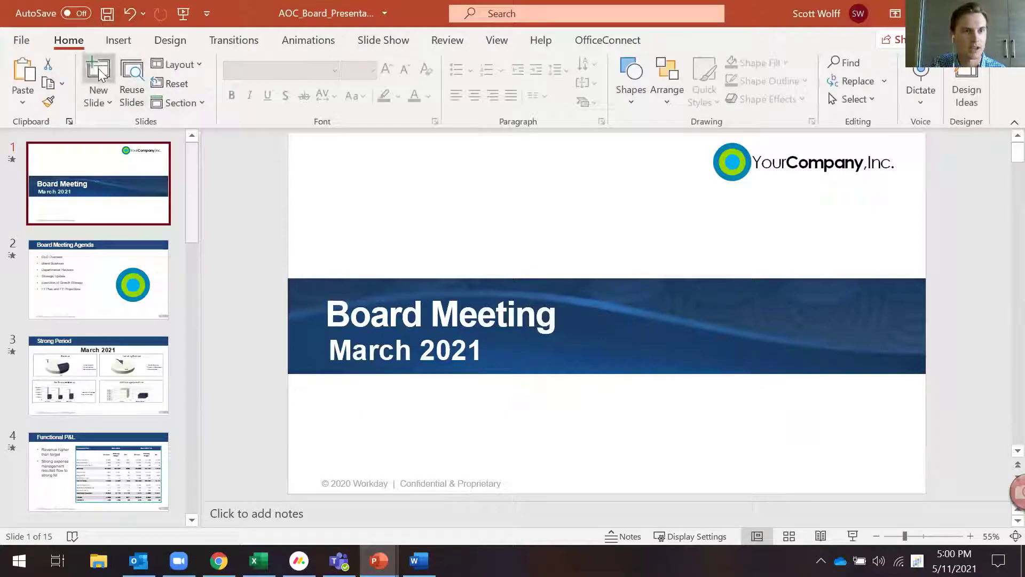
click(441, 183)
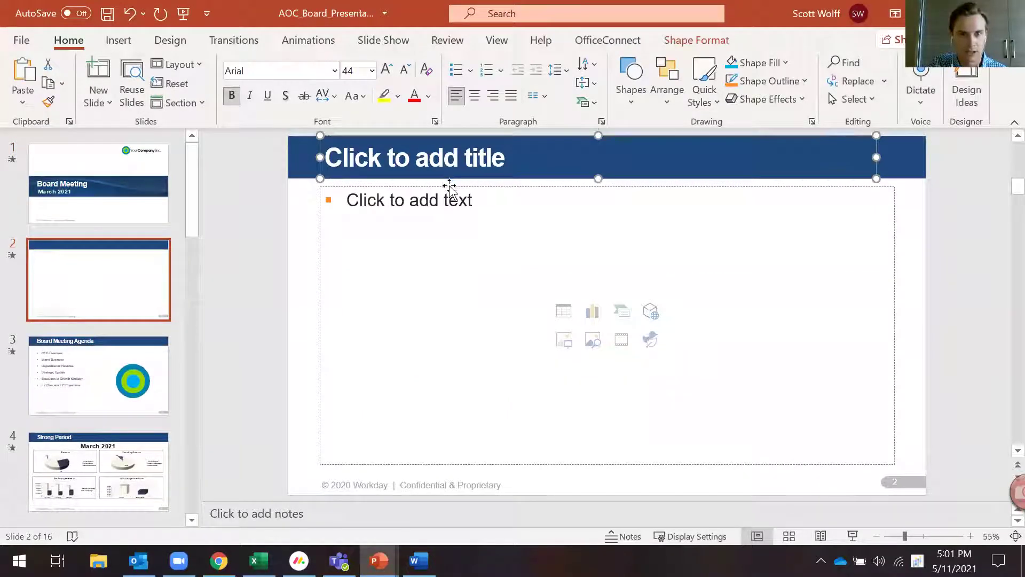
click(449, 188)
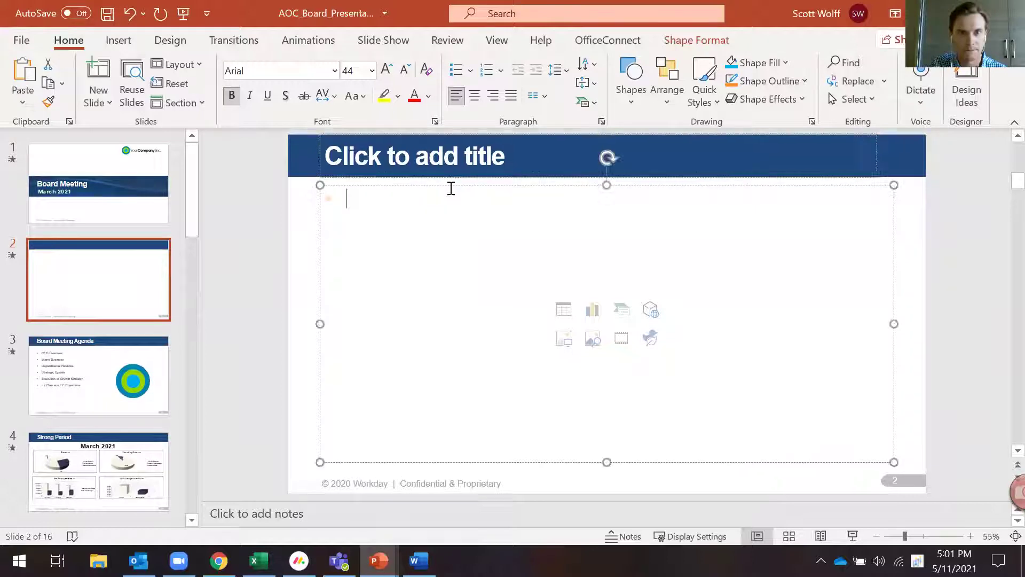
click(429, 186)
key(Delete)
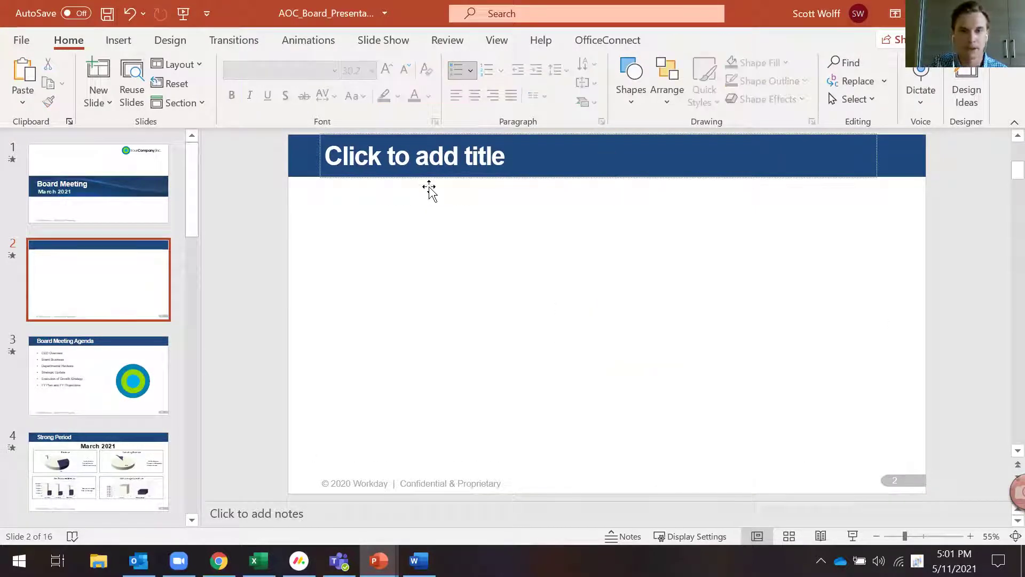
click(598, 39)
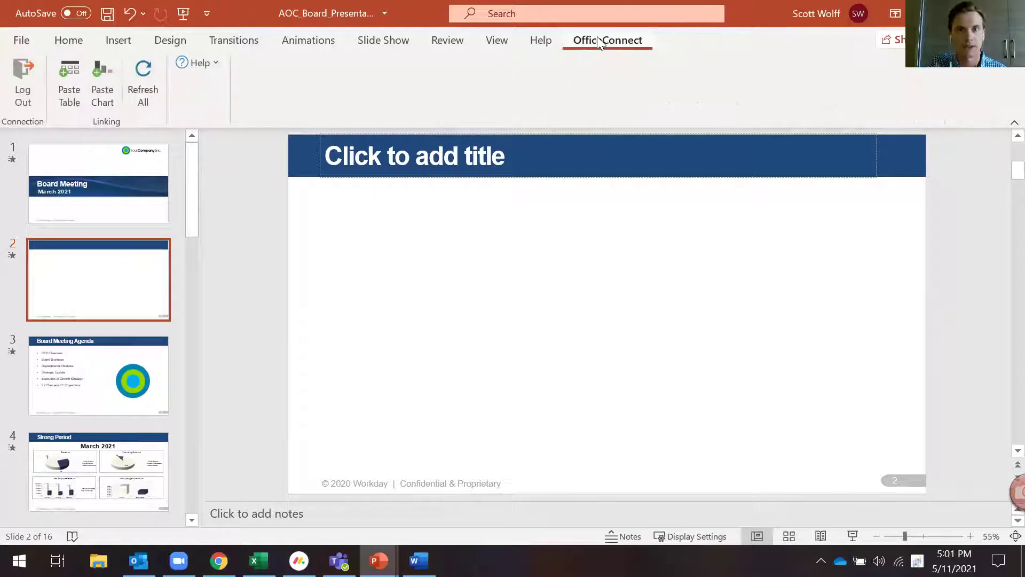
Paste the Functional P&L table as a linked table on slide 2, sized below the title.
click(68, 77)
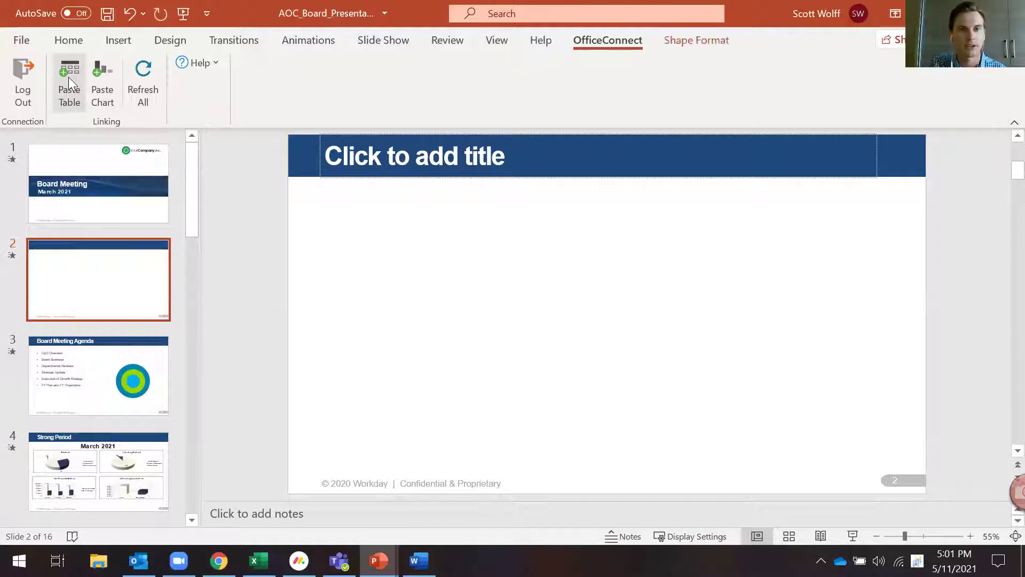
click(69, 77)
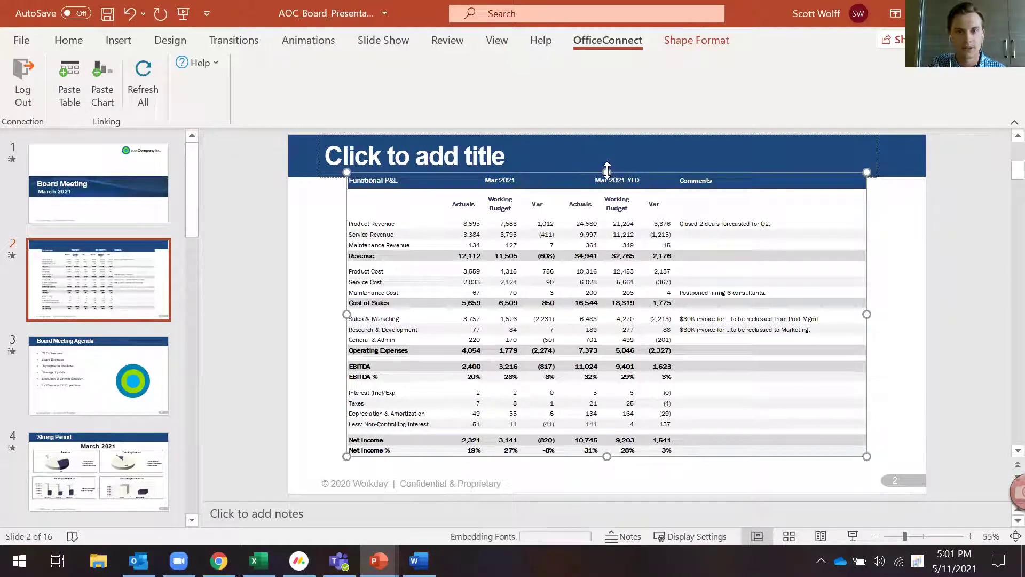
drag(607, 172, 602, 192)
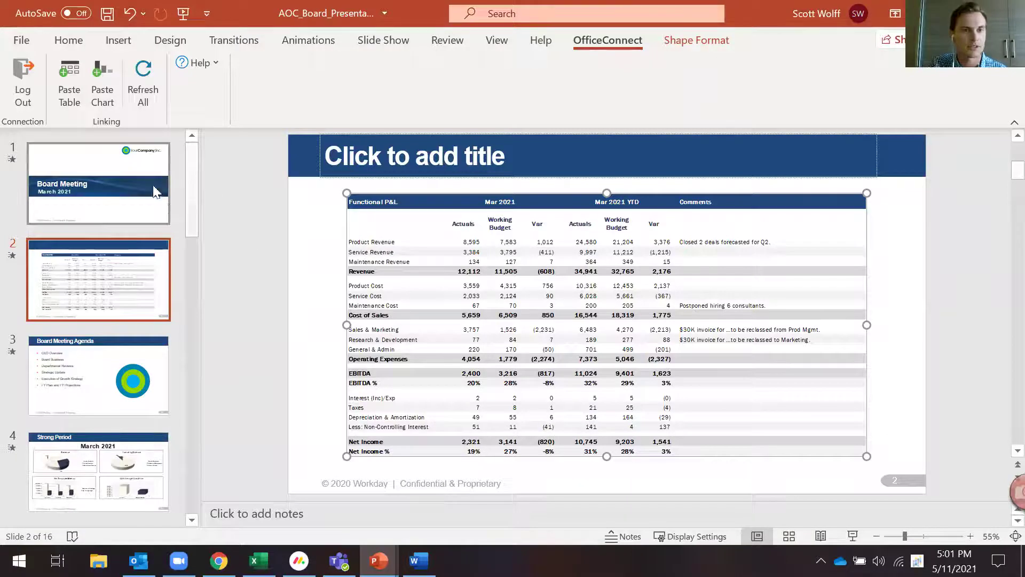
Add a new slide 3 and delete its empty content placeholder.
click(81, 36)
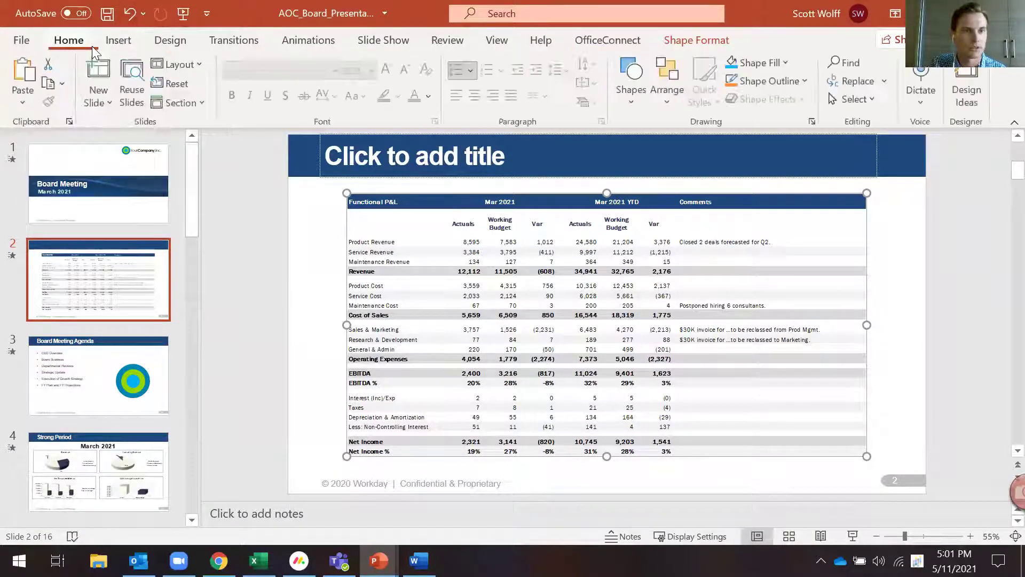
click(98, 72)
click(505, 187)
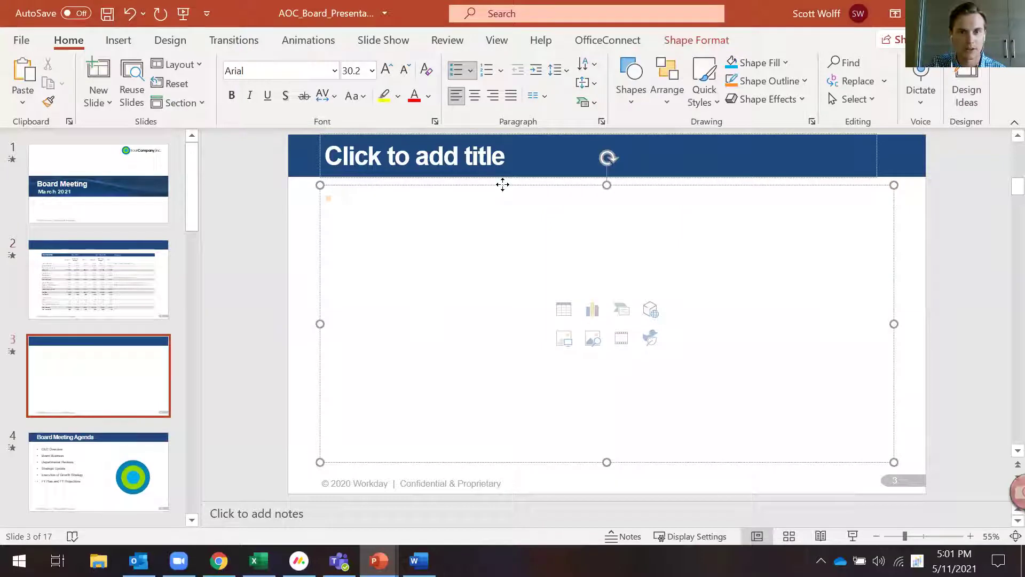
key(Escape)
key(Delete)
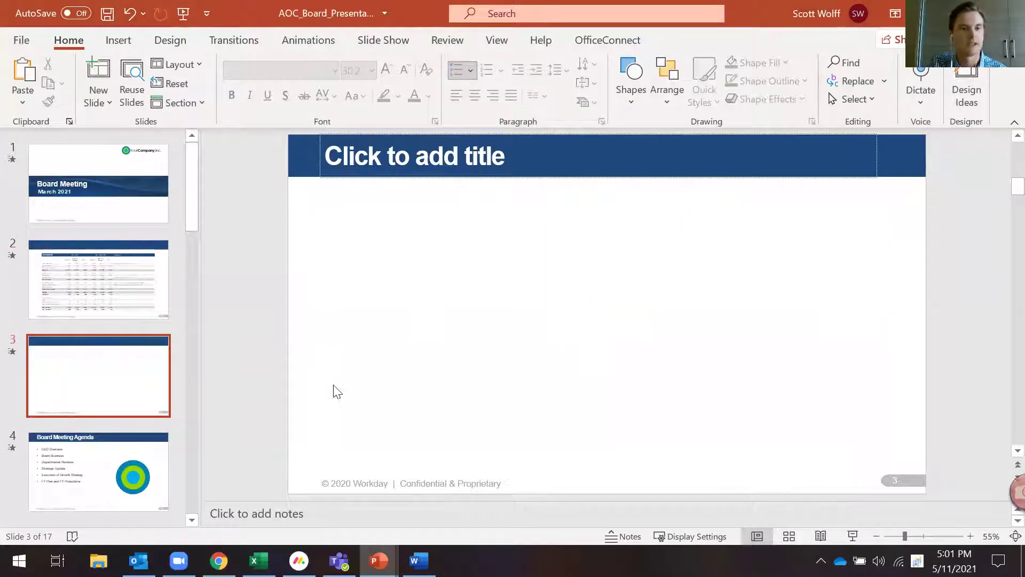
Select the Revenue pie chart on Excel's Charts sheet and copy it.
click(254, 560)
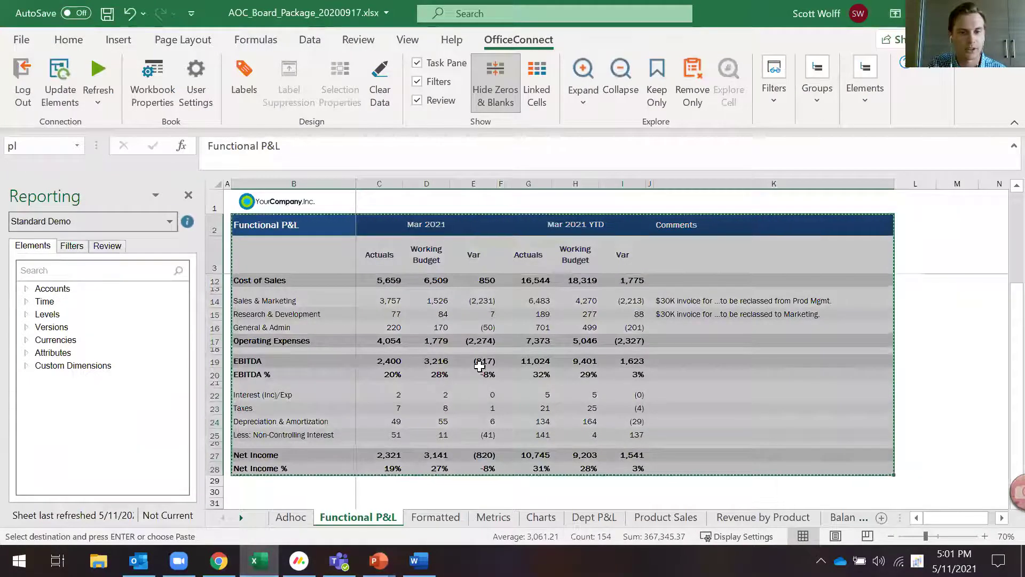
click(536, 520)
scroll(470, 262, up, 1)
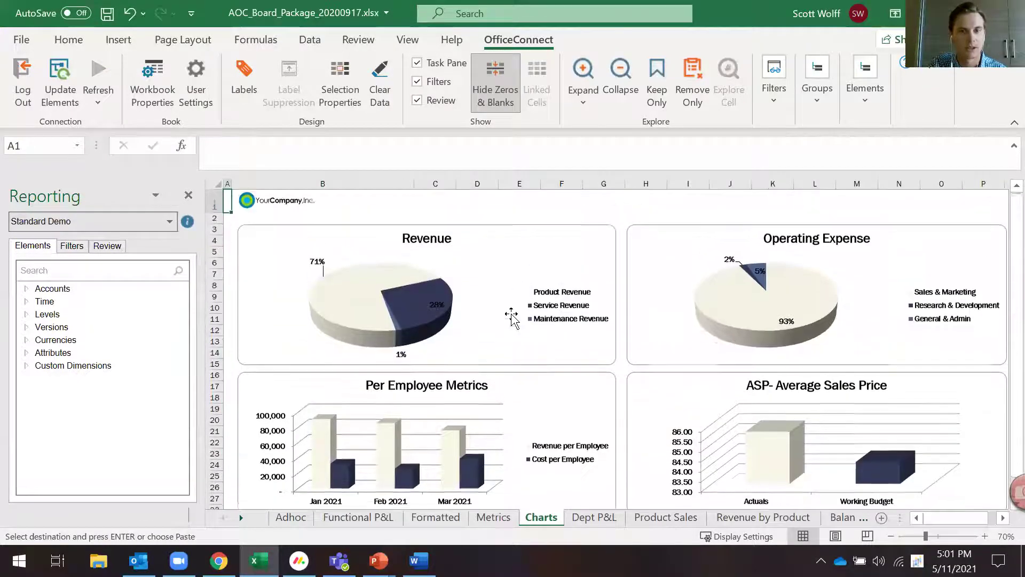
click(507, 244)
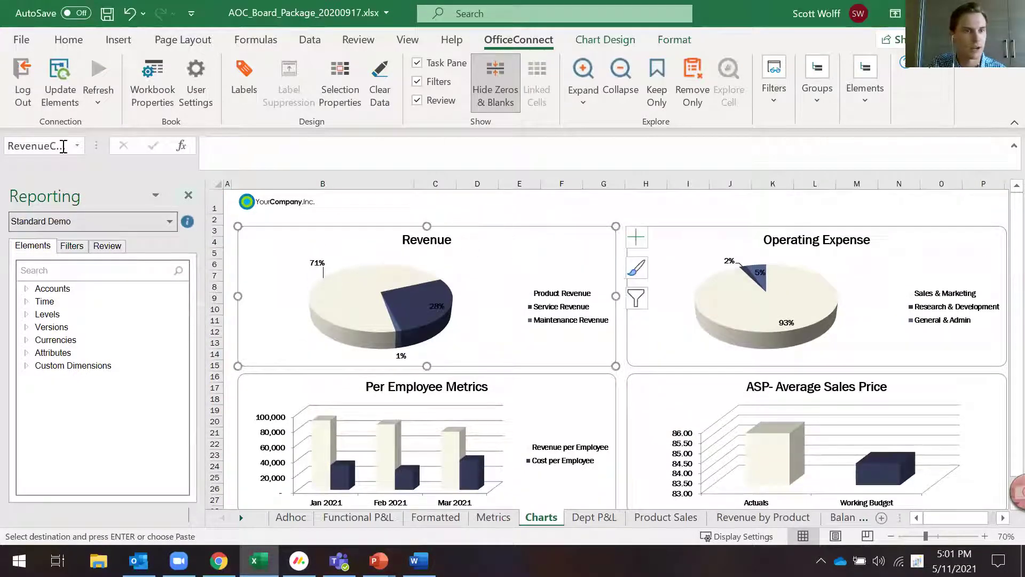
right_click(526, 239)
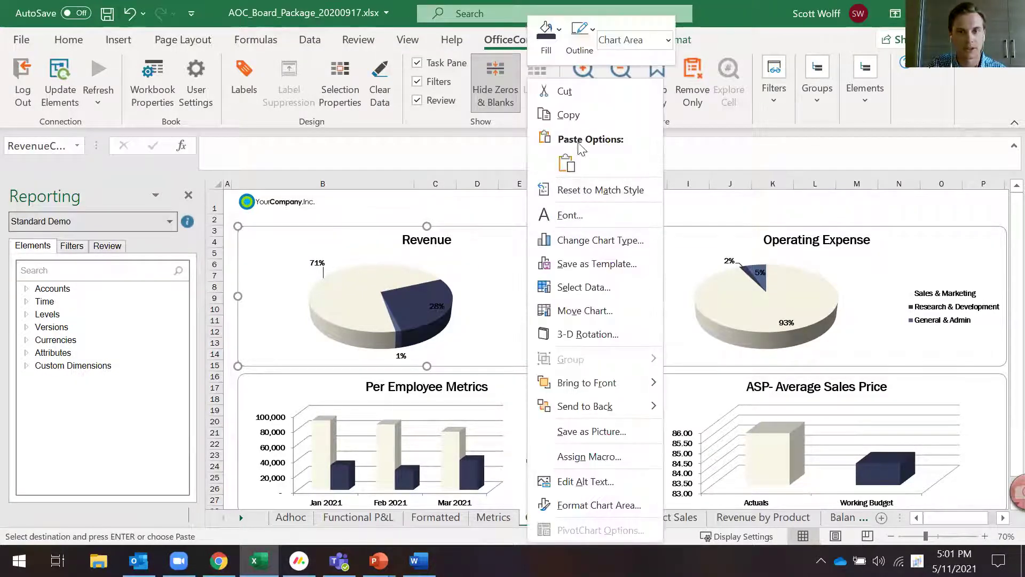
click(586, 116)
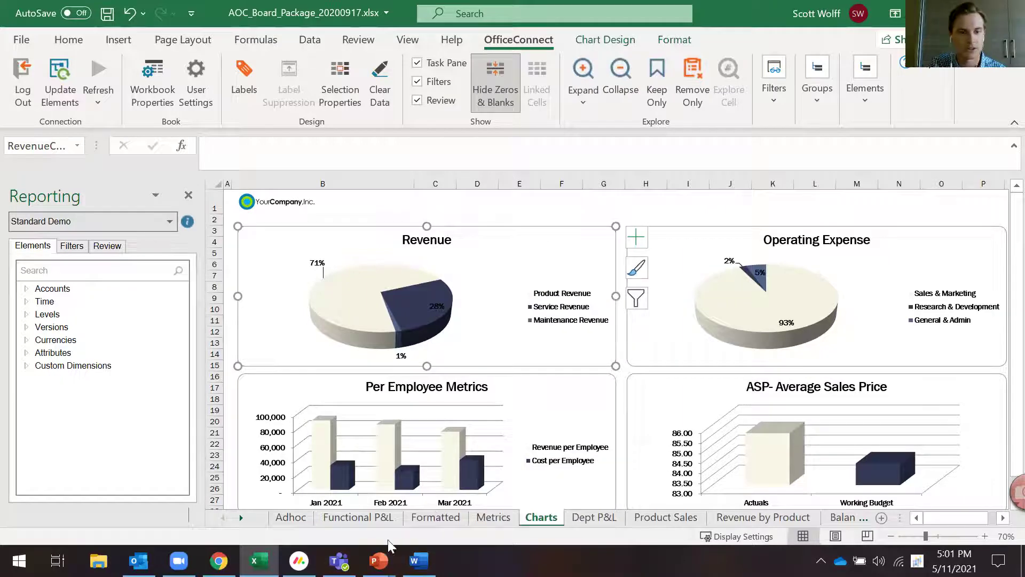
Paste the Revenue chart onto slide 3 as a linked OfficeConnect chart.
mouse_move(379, 558)
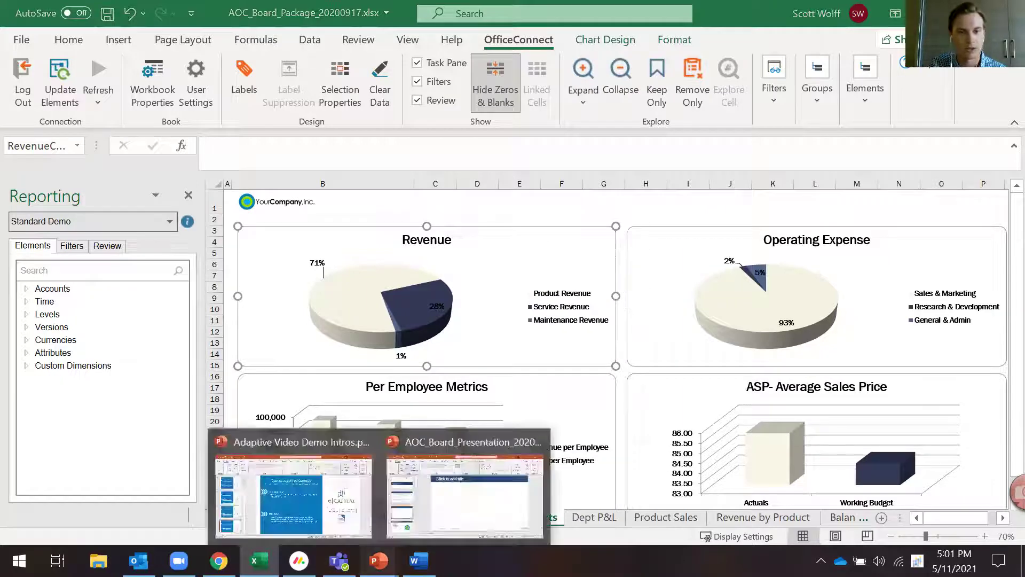
click(469, 498)
click(610, 42)
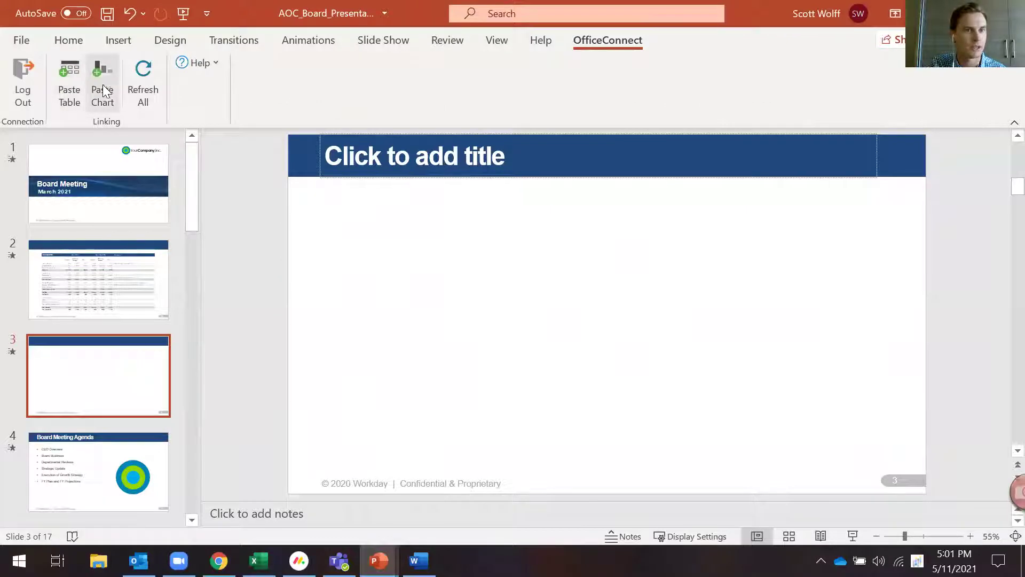
click(105, 87)
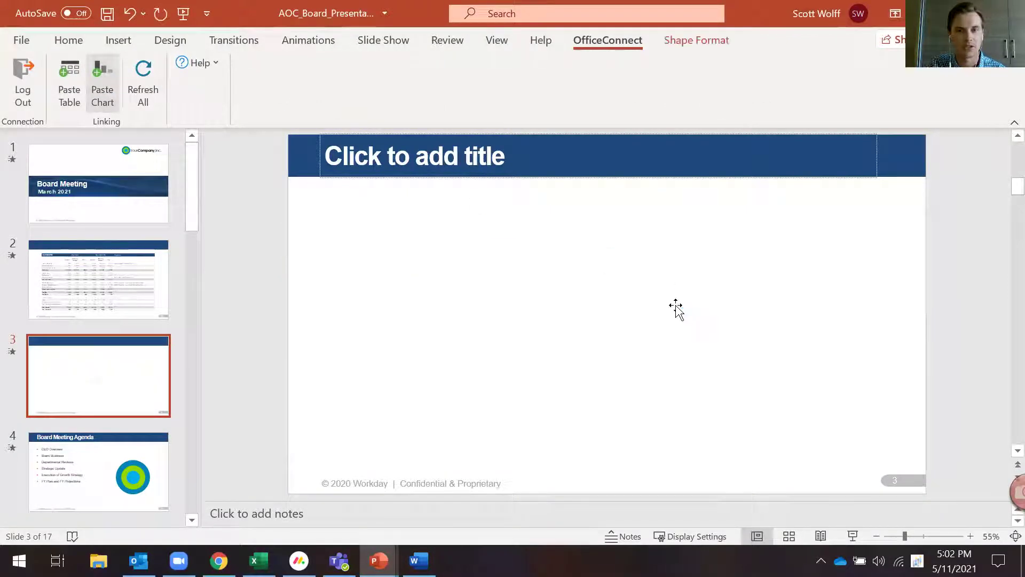
click(830, 262)
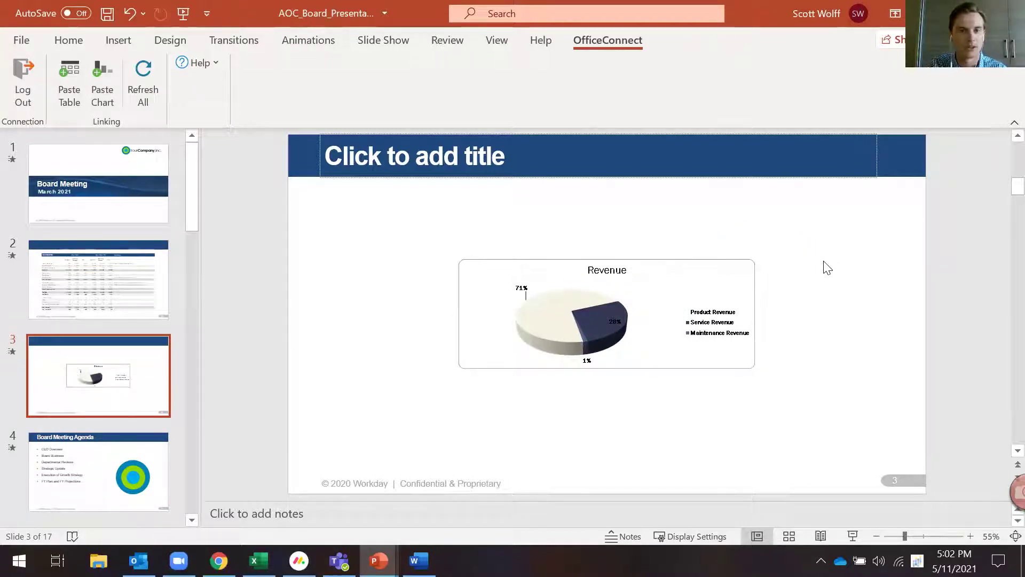
Move through the Functional P&L and Agenda slides to the Strong Period slide.
click(125, 282)
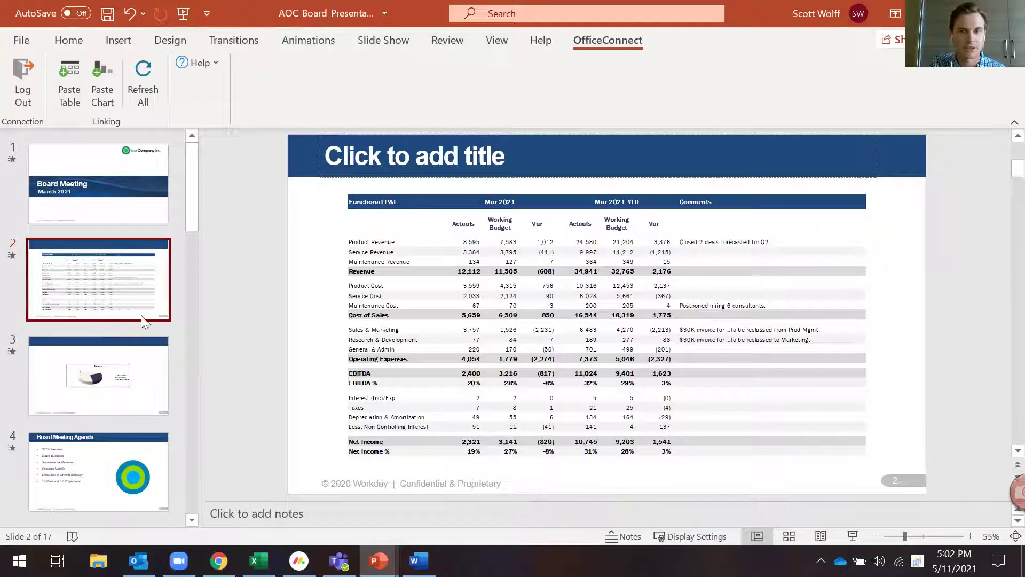
click(109, 460)
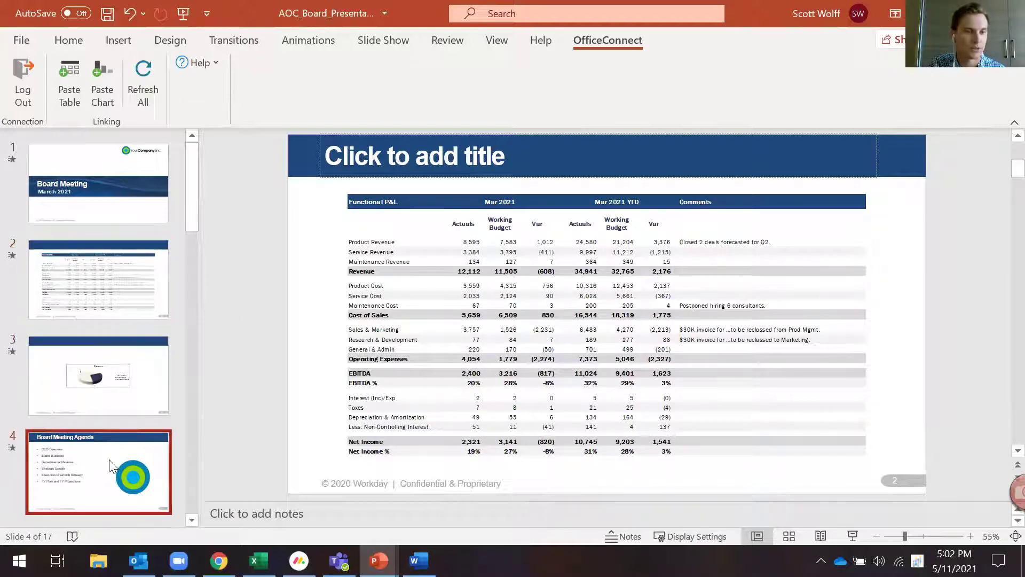
scroll(109, 460, down, 3)
click(113, 434)
scroll(114, 425, up, 3)
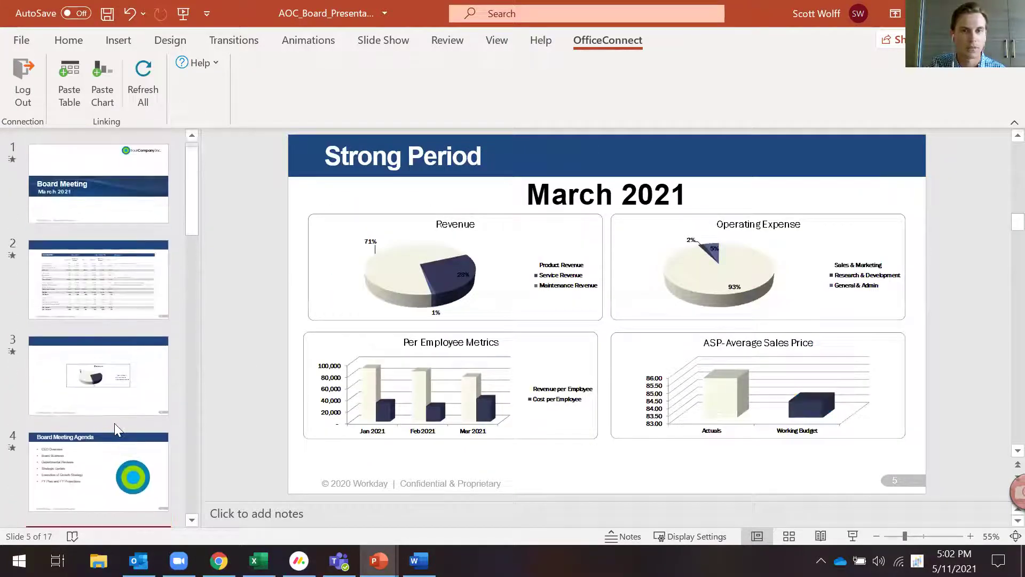
Return to the Excel workbook's Functional P&L sheet.
click(254, 561)
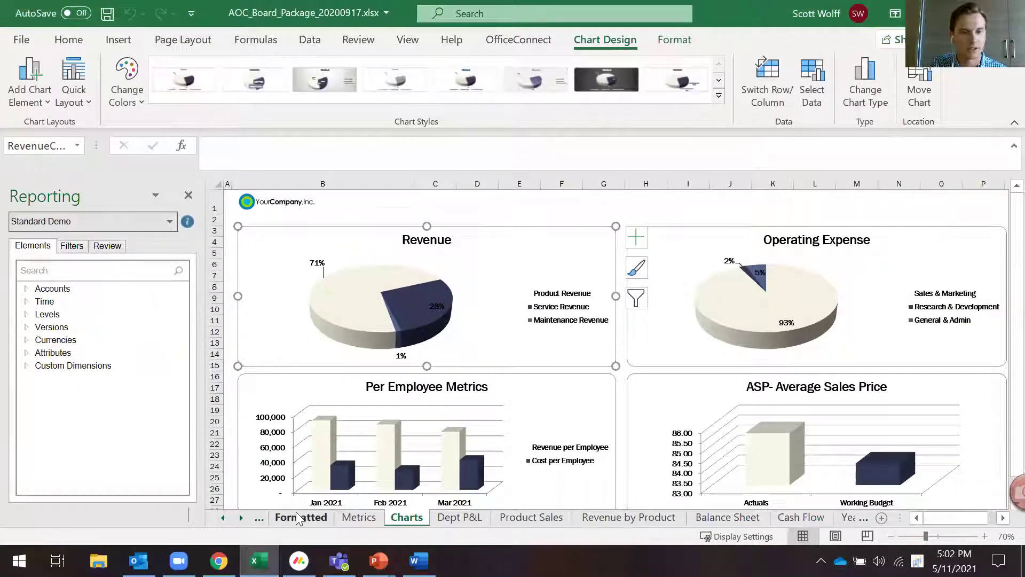
click(297, 516)
click(259, 517)
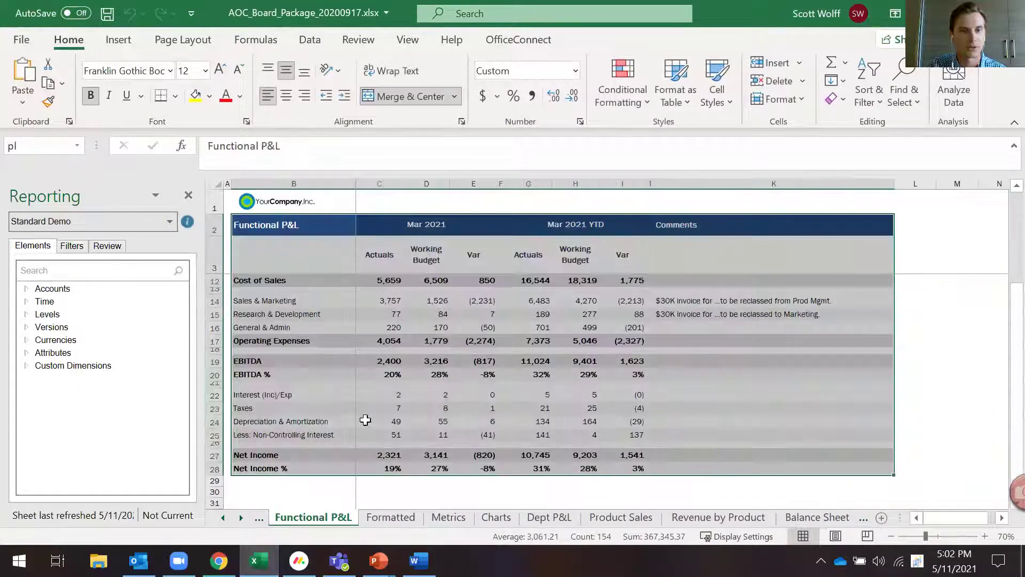
scroll(388, 320, up, 3)
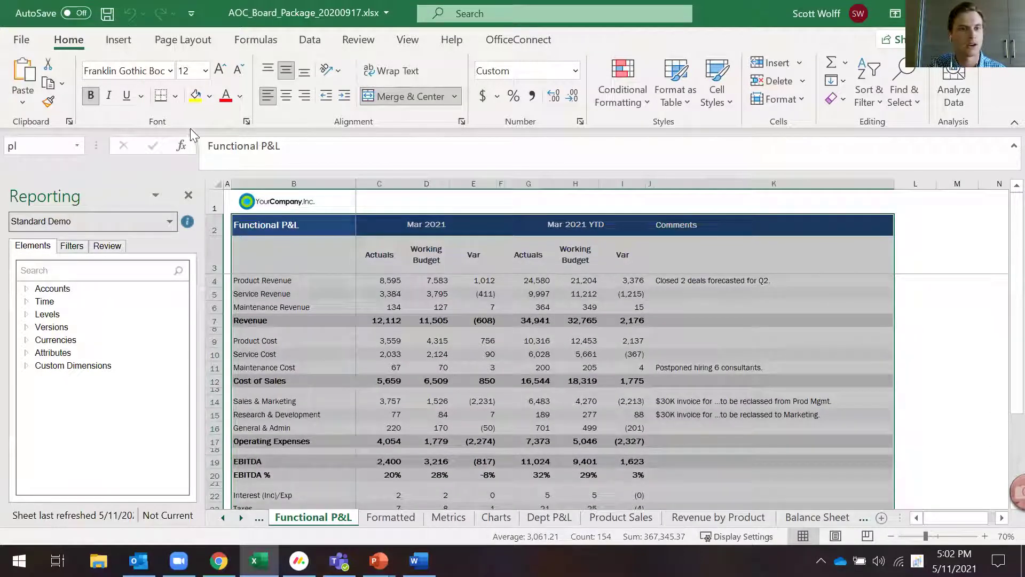
Set the report date to April 30, 2021 and refresh all sheets via OfficeConnect.
click(511, 40)
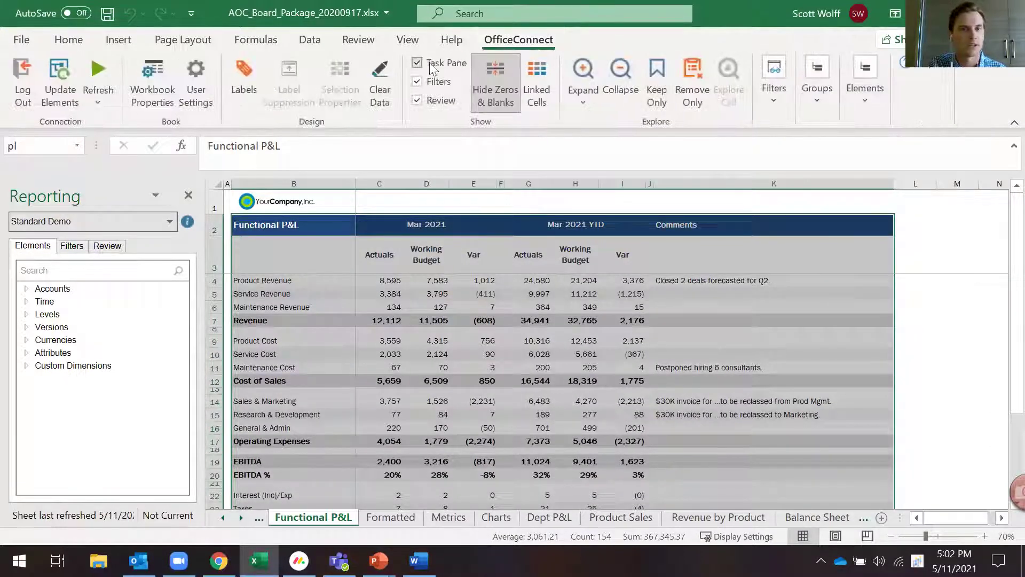
click(159, 77)
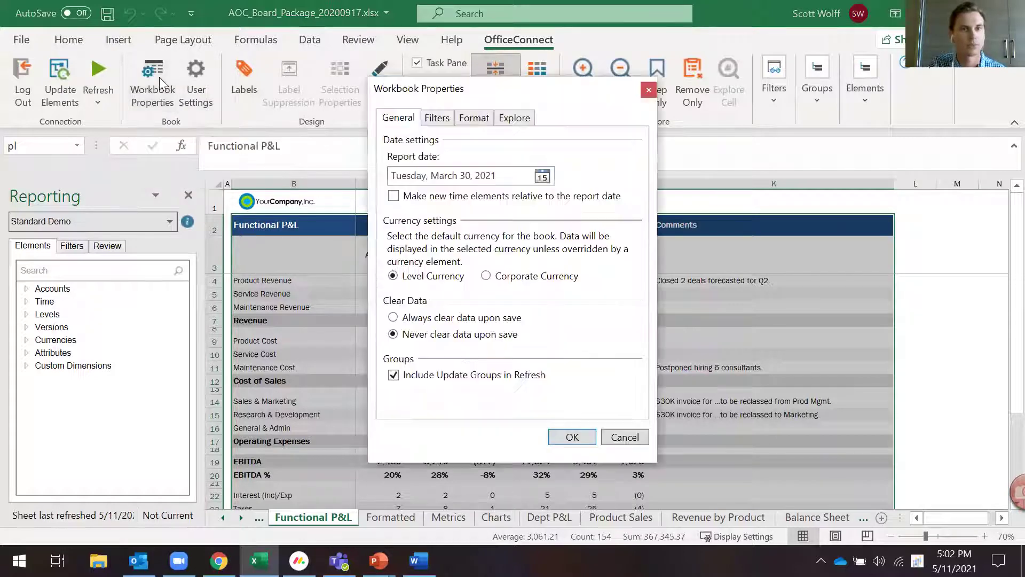
click(542, 176)
click(518, 197)
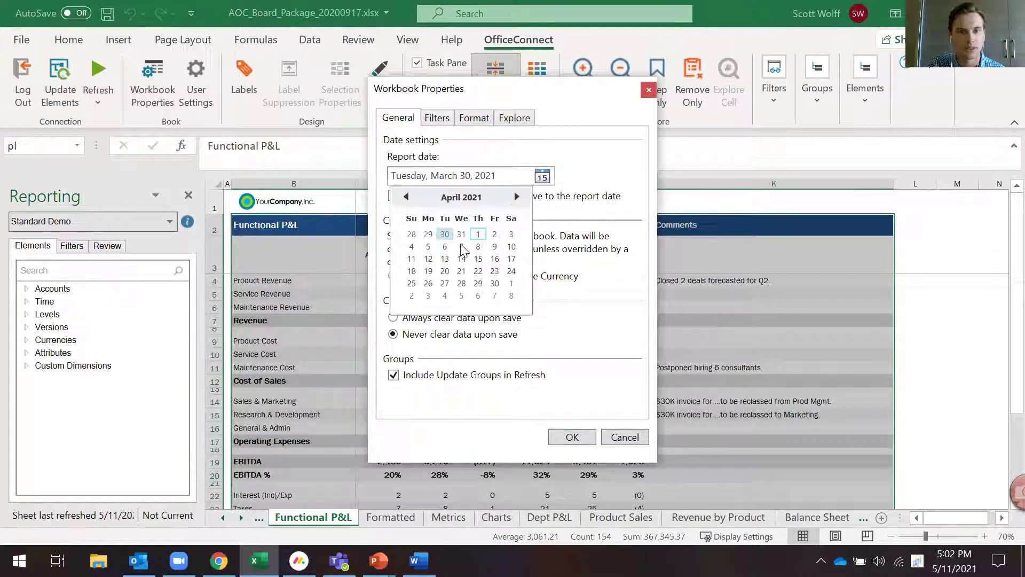
click(495, 283)
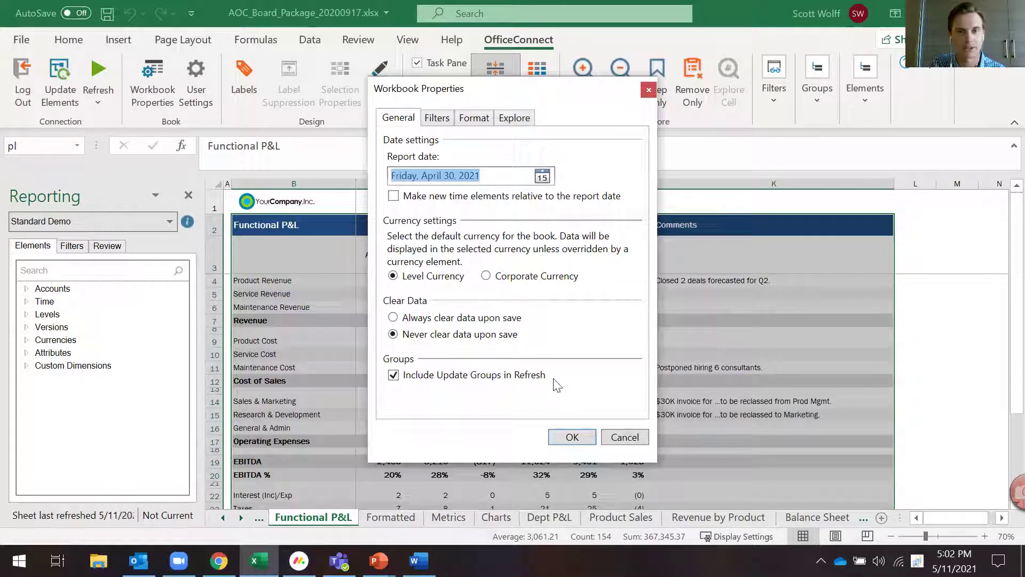
click(572, 438)
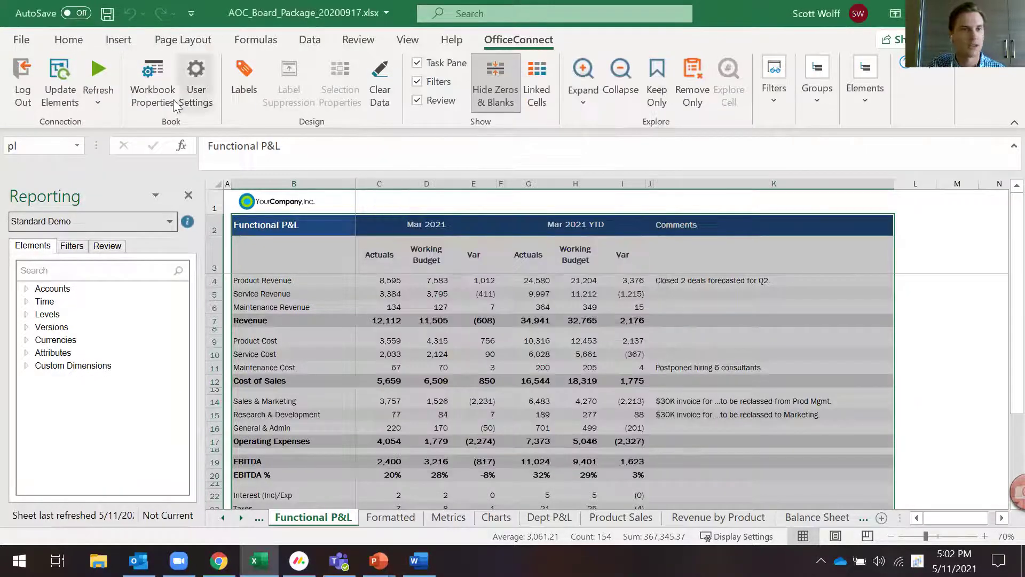
click(107, 105)
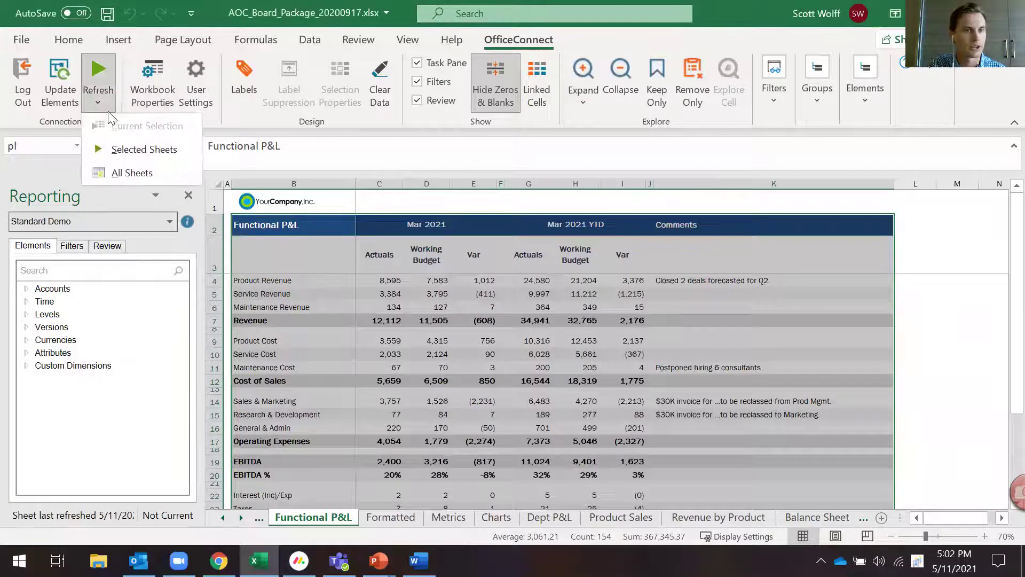
click(124, 177)
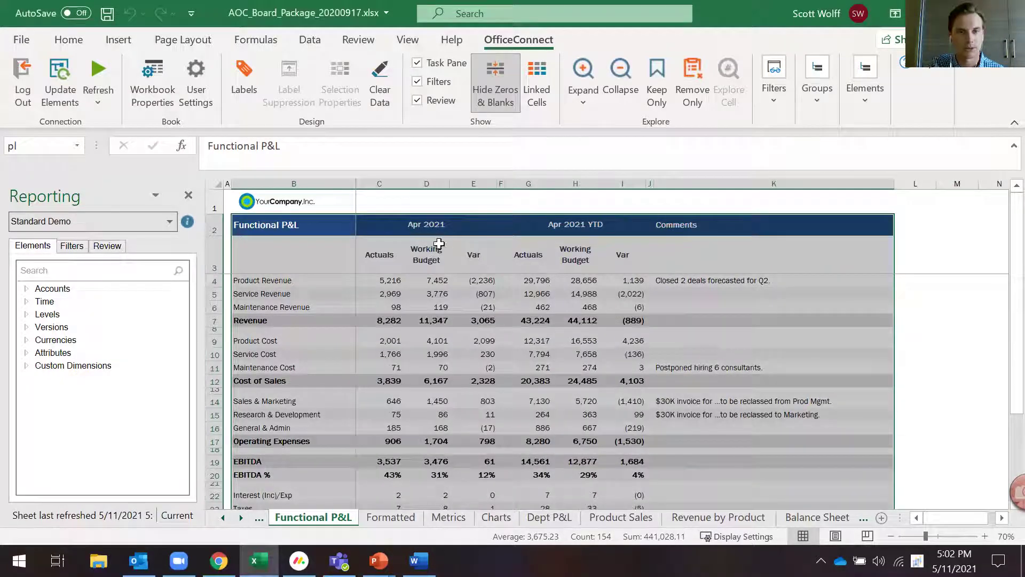
Review the refreshed April 2021 figures on the Formatted, Metrics and Charts sheets.
click(390, 517)
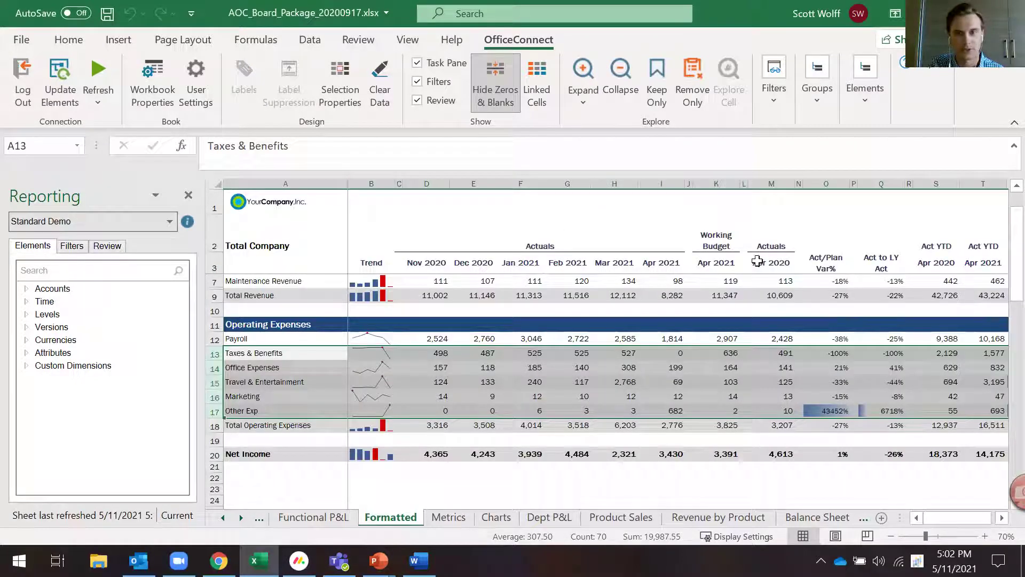
click(463, 518)
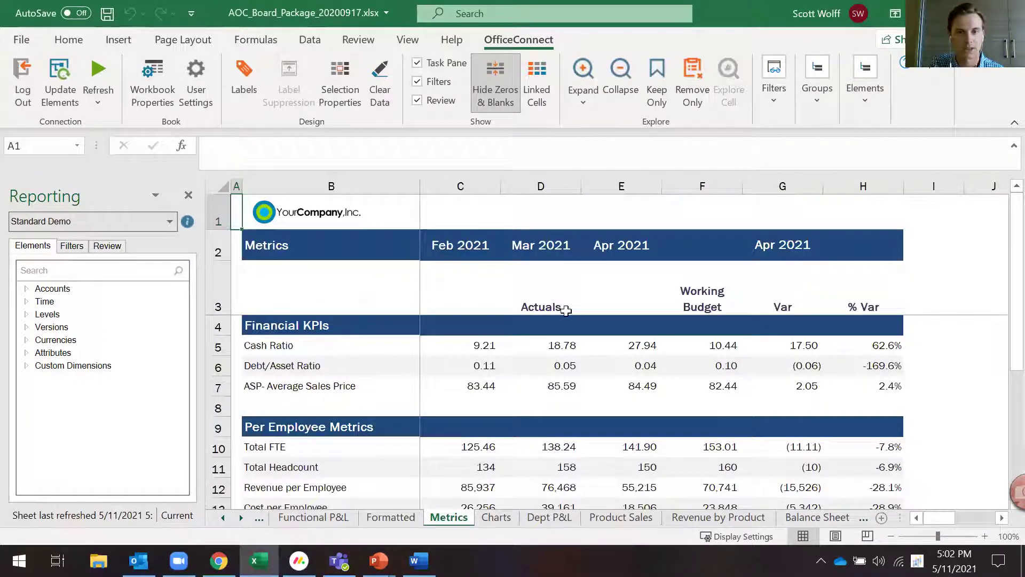
click(496, 516)
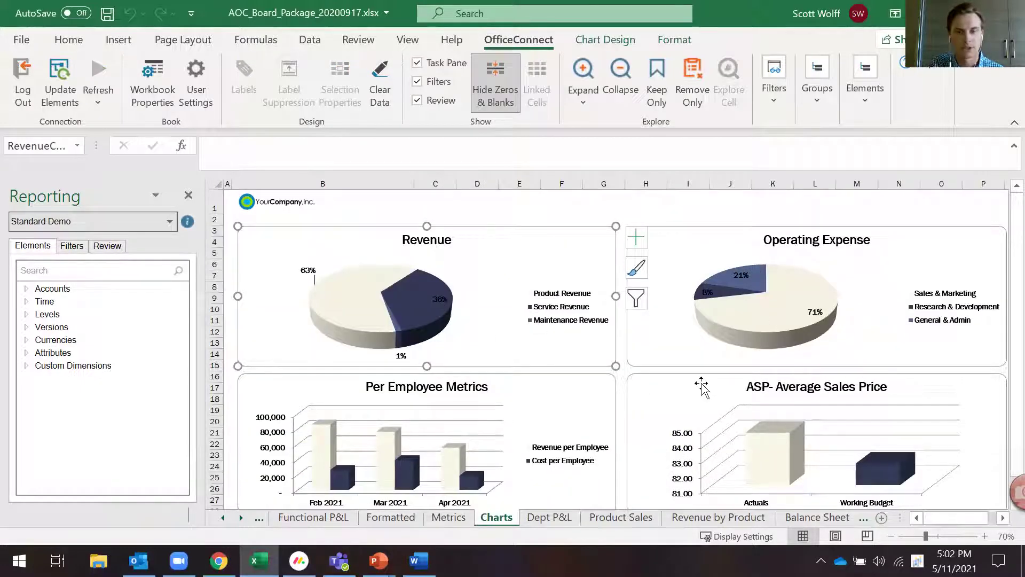
Refresh all OfficeConnect-linked content in the board deck from slide 1.
mouse_move(379, 561)
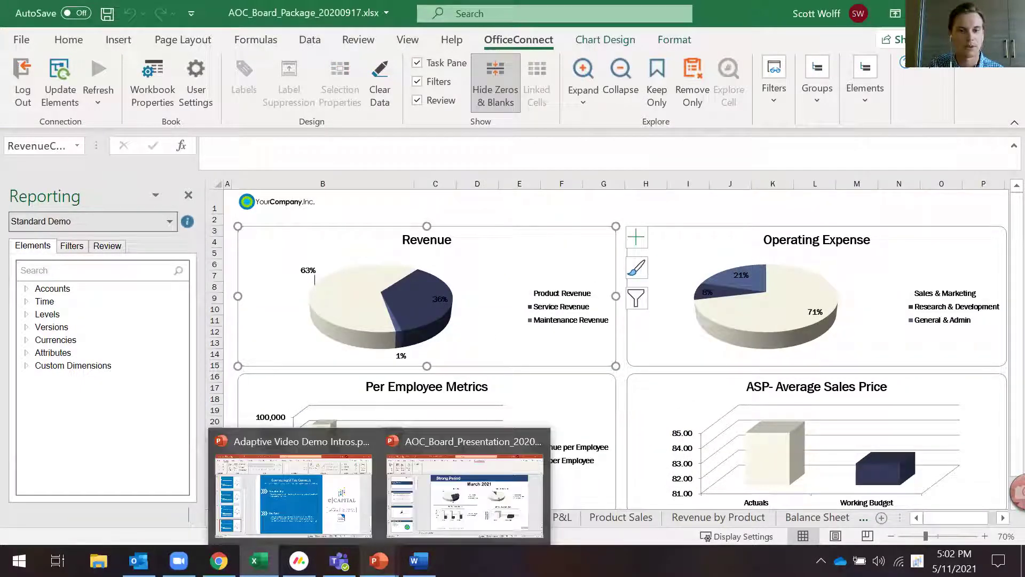
click(463, 491)
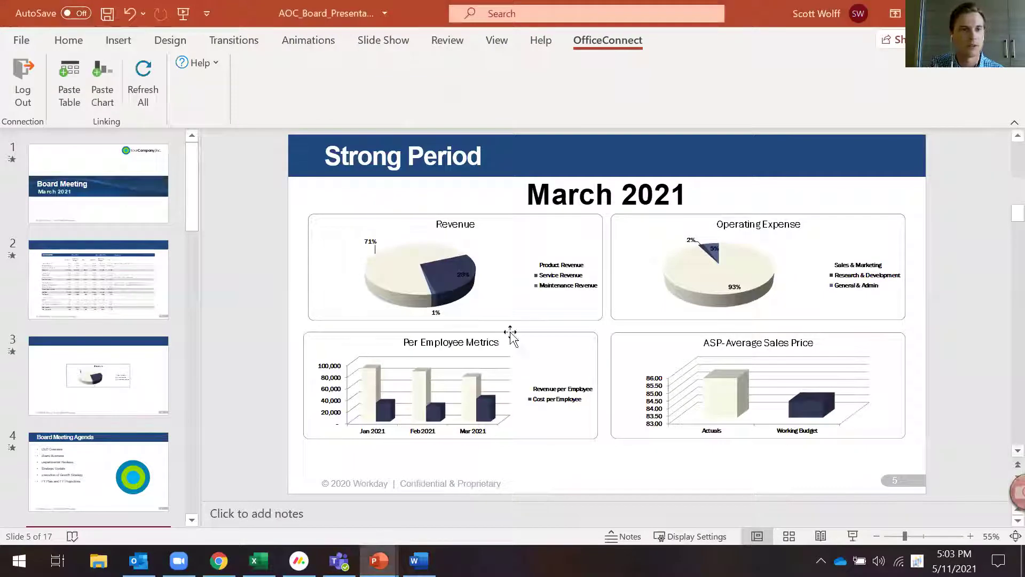
key(Home)
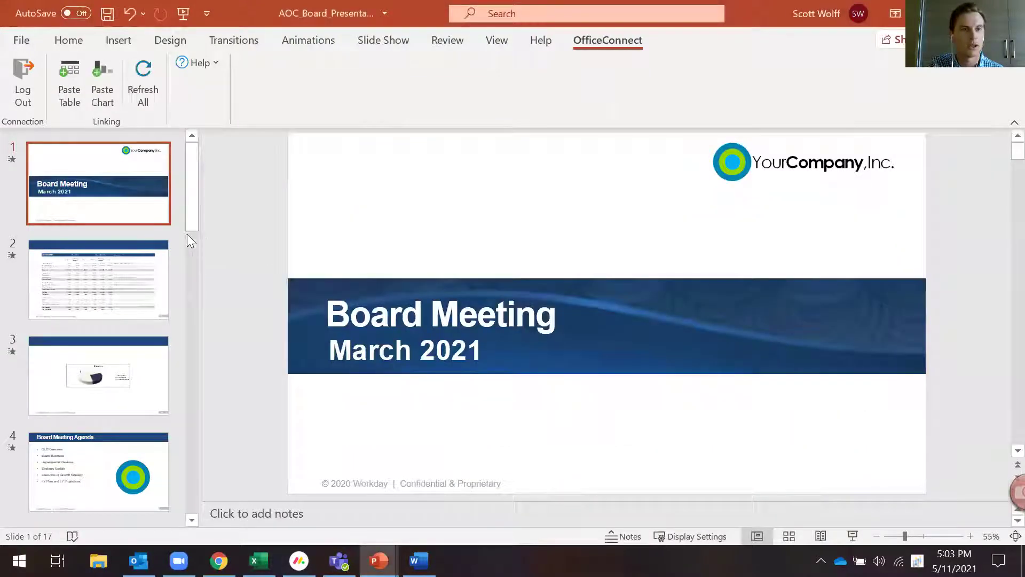
click(141, 74)
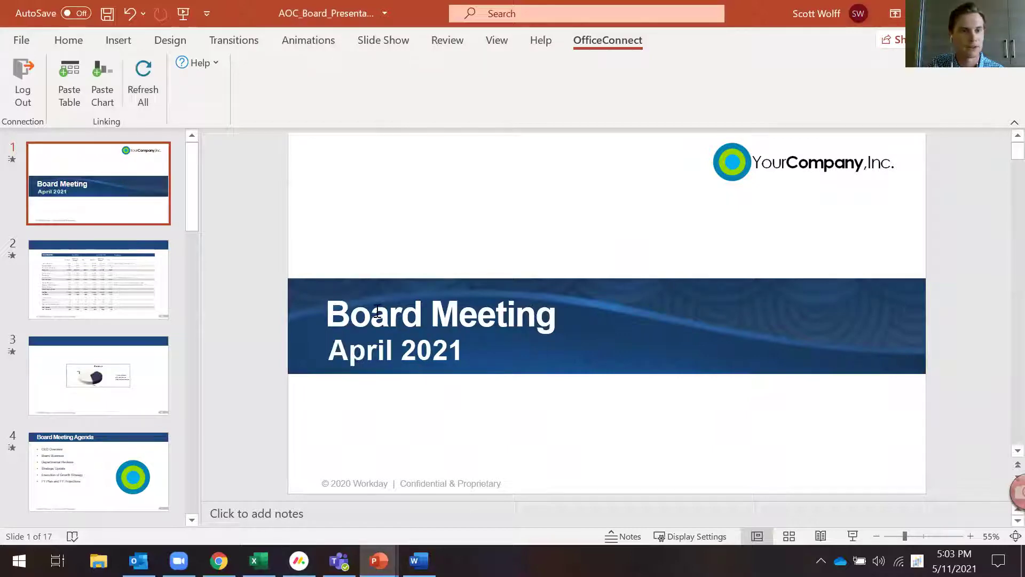
Check the Revenue chart, Functional P&L, Strong Period and P&L summary slides for April 2021 figures.
click(105, 376)
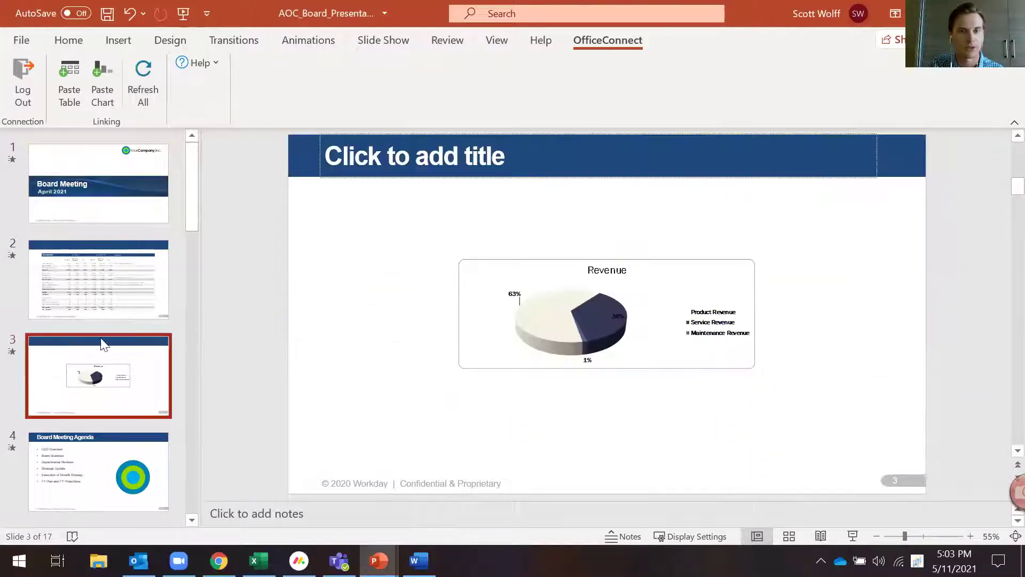
click(112, 273)
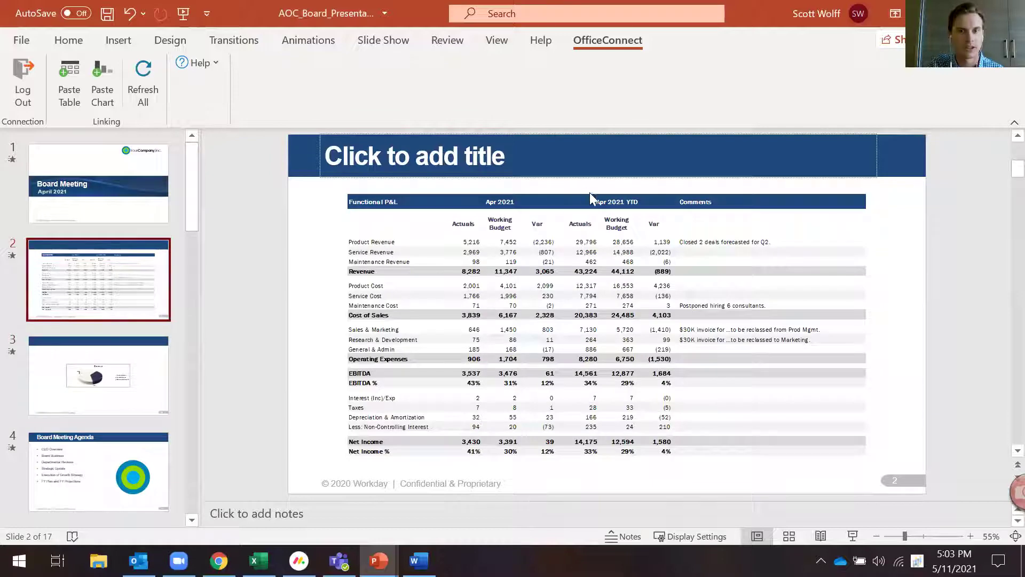
scroll(70, 336, down, 3)
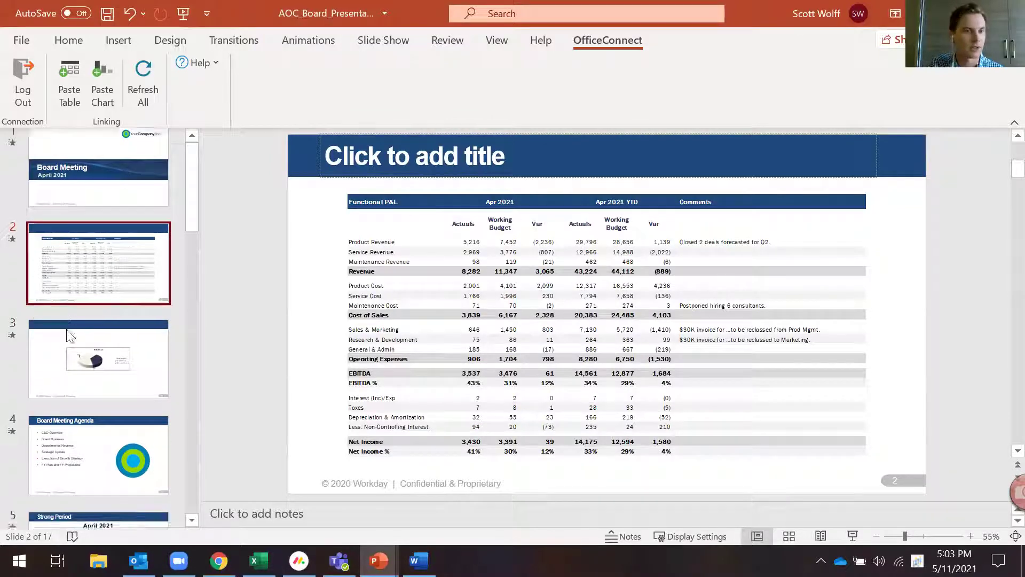
click(104, 419)
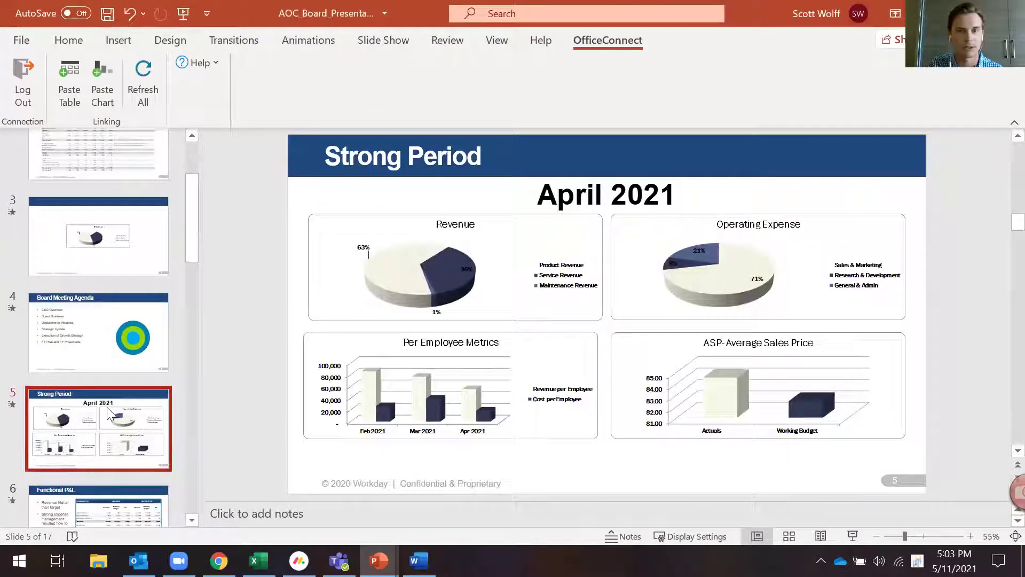
scroll(103, 395, down, 2)
click(107, 423)
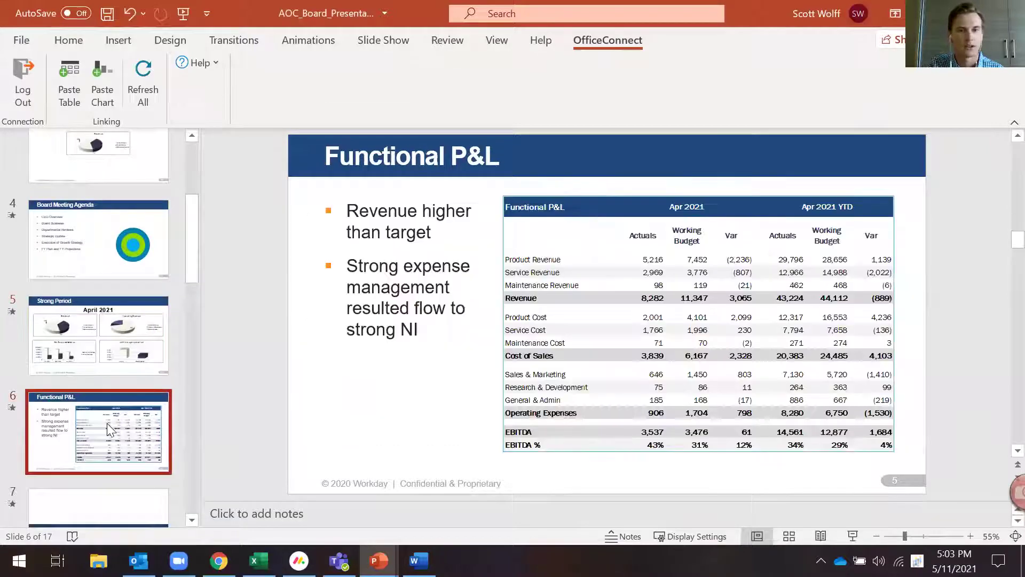
Bring up the Word board book AOC_Board_Book_20200917.docx and scroll up toward its cover.
key(alt+Tab)
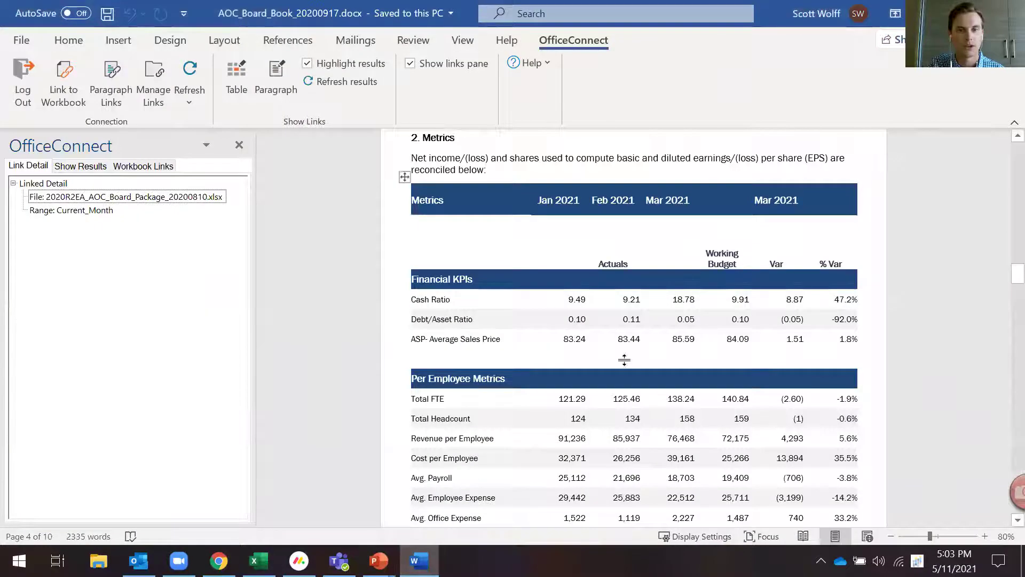
scroll(694, 323, up, 15)
scroll(696, 317, up, 20)
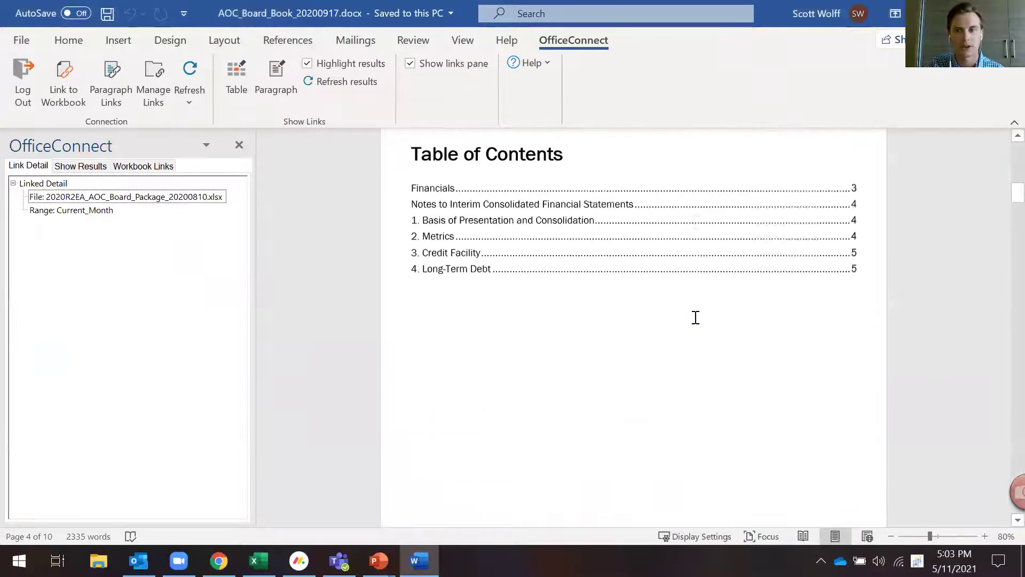